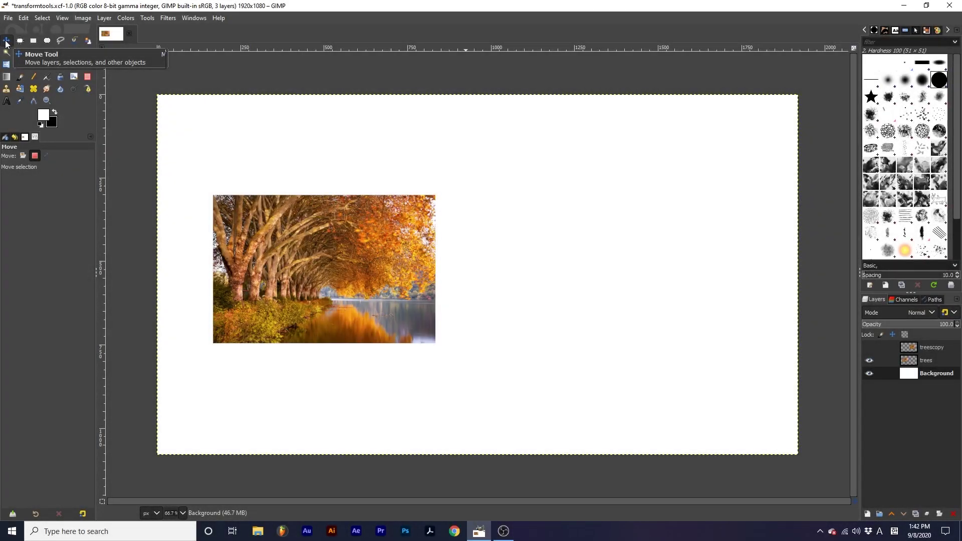
Step: Select the Unified Transform tool in the toolbox
{"action": "left_click", "coordinate": [46, 53]}
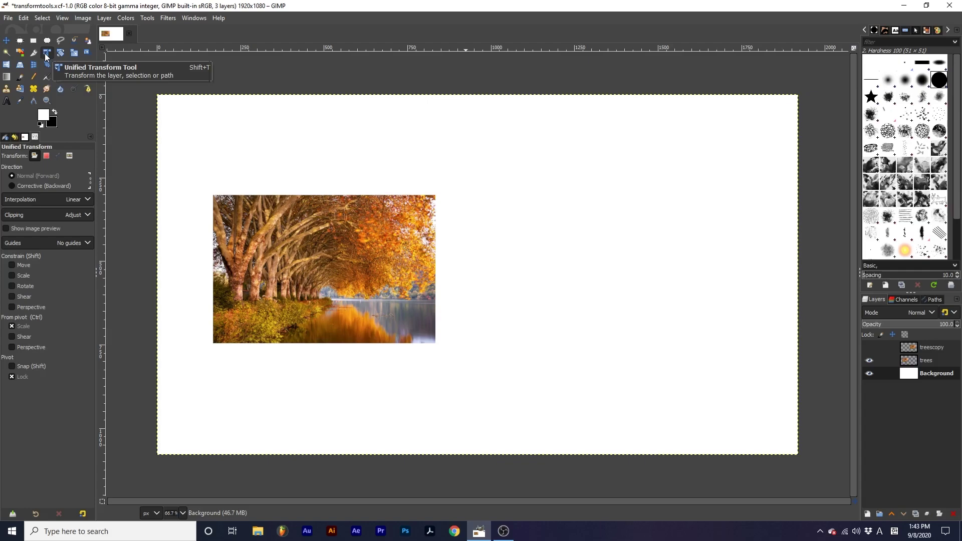
Step: Switch to Rotate with Shift+R and turn the trees layer about 27° clockwise
{"action": "key", "text": "shift+r"}
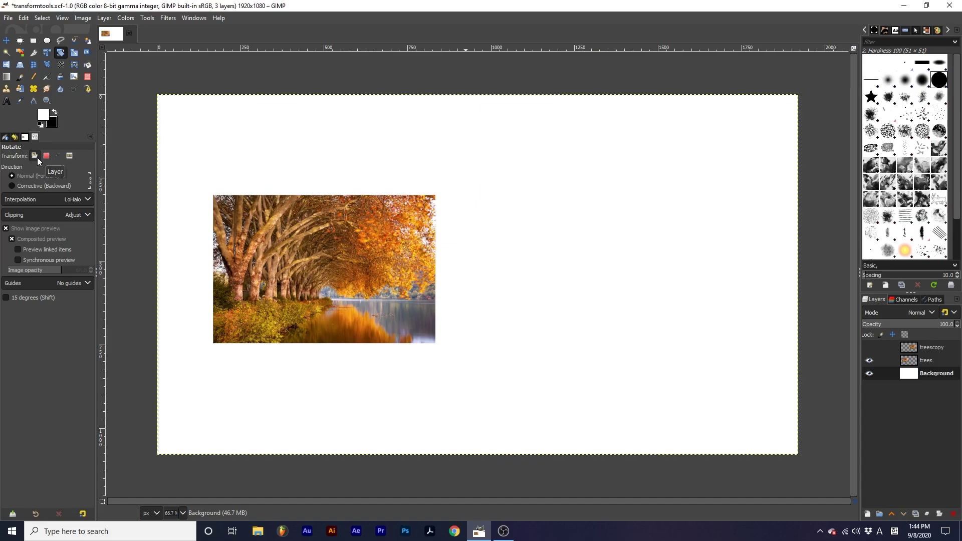
{"action": "left_click", "coordinate": [922, 360]}
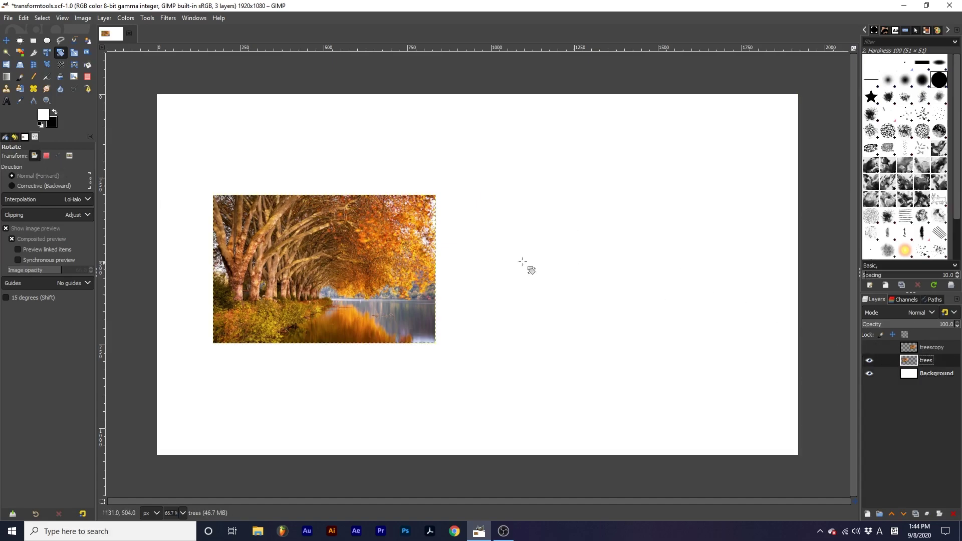
{"action": "left_click", "coordinate": [381, 256]}
{"action": "left_click_drag", "start_coordinate": [441, 206], "coordinate": [434, 256]}
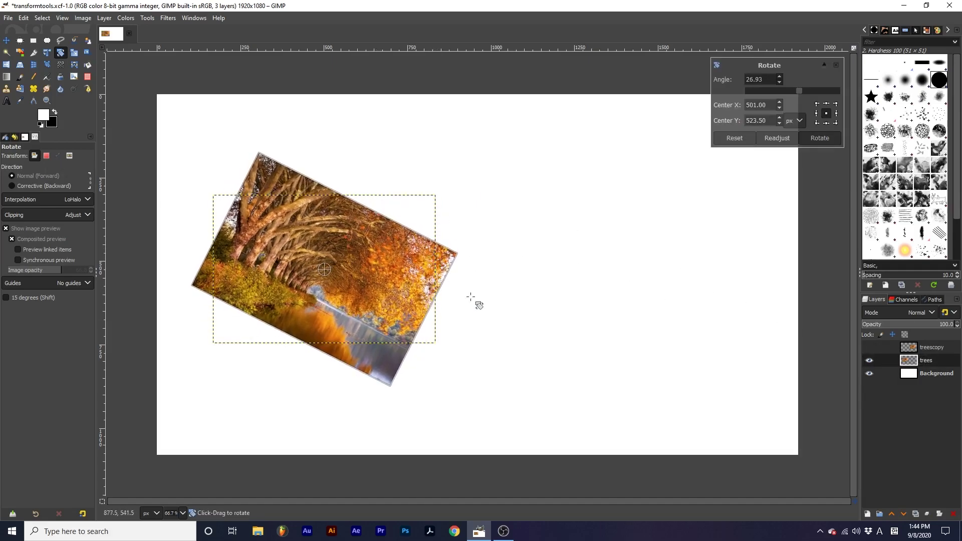
{"action": "left_click", "coordinate": [805, 139]}
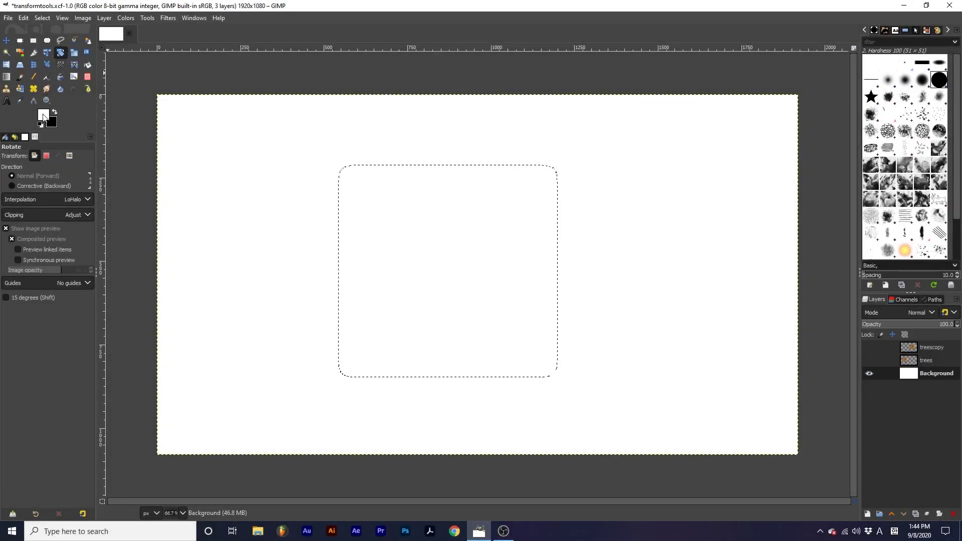
Step: Set Transform to Selection and rotate the rounded-rectangle selection about 45°
{"action": "left_click", "coordinate": [46, 156]}
{"action": "left_click", "coordinate": [385, 166]}
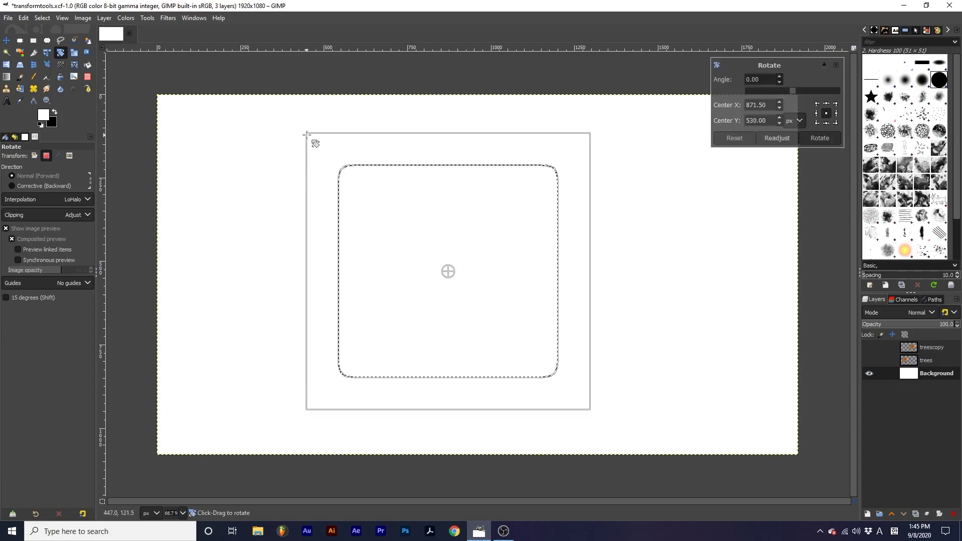
{"action": "left_click_drag", "start_coordinate": [307, 133], "coordinate": [445, 96]}
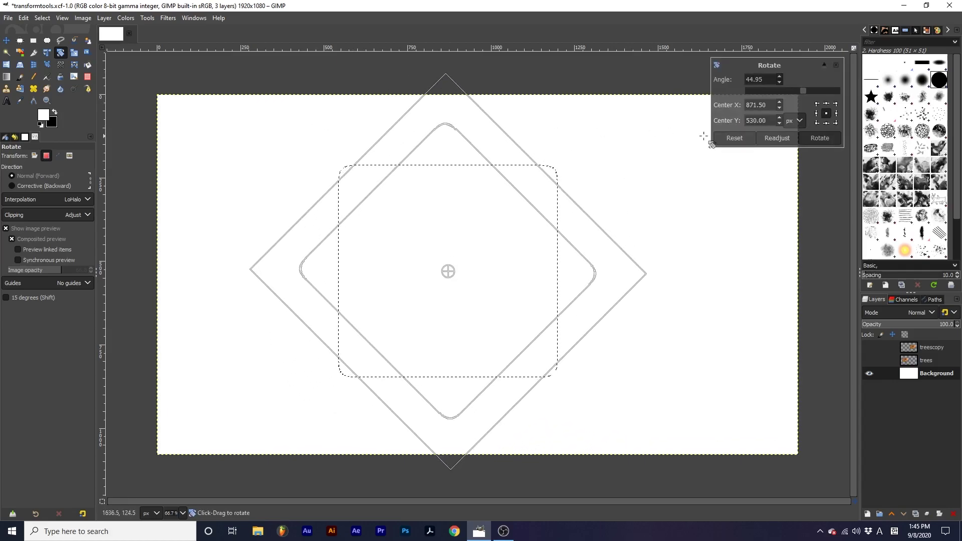
{"action": "left_click", "coordinate": [820, 139]}
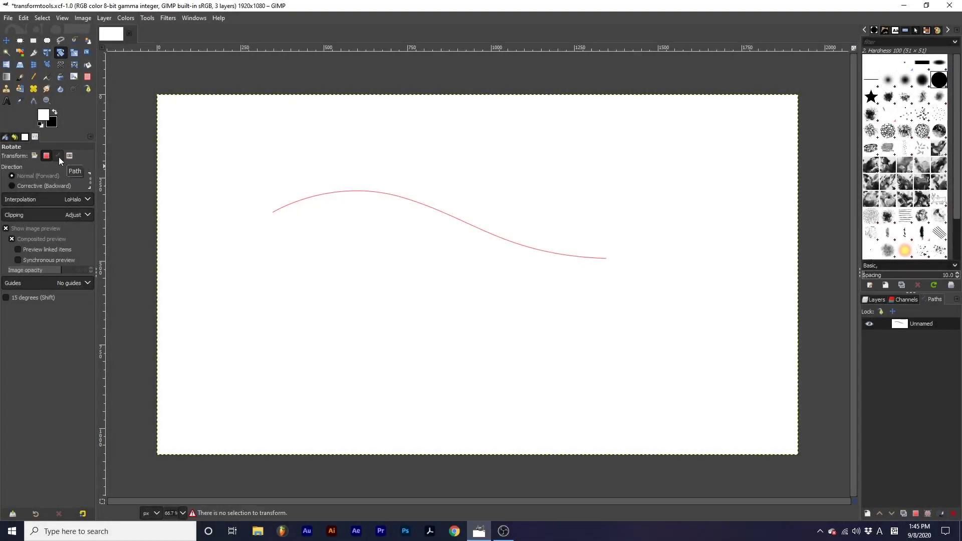
Step: Set Transform to Path and rotate the red curved path around its centre
{"action": "left_click", "coordinate": [61, 157]}
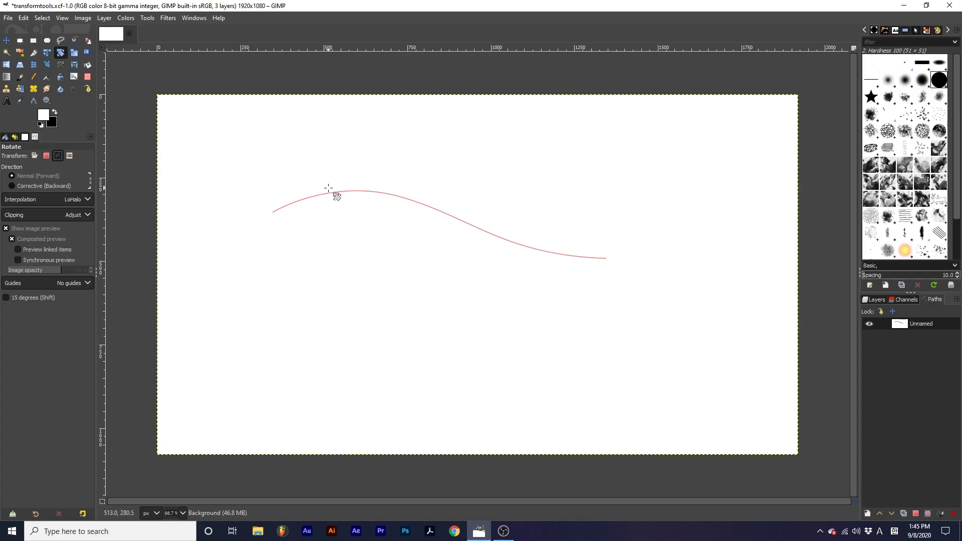
{"action": "left_click", "coordinate": [341, 197]}
{"action": "left_click_drag", "start_coordinate": [279, 197], "coordinate": [300, 337]}
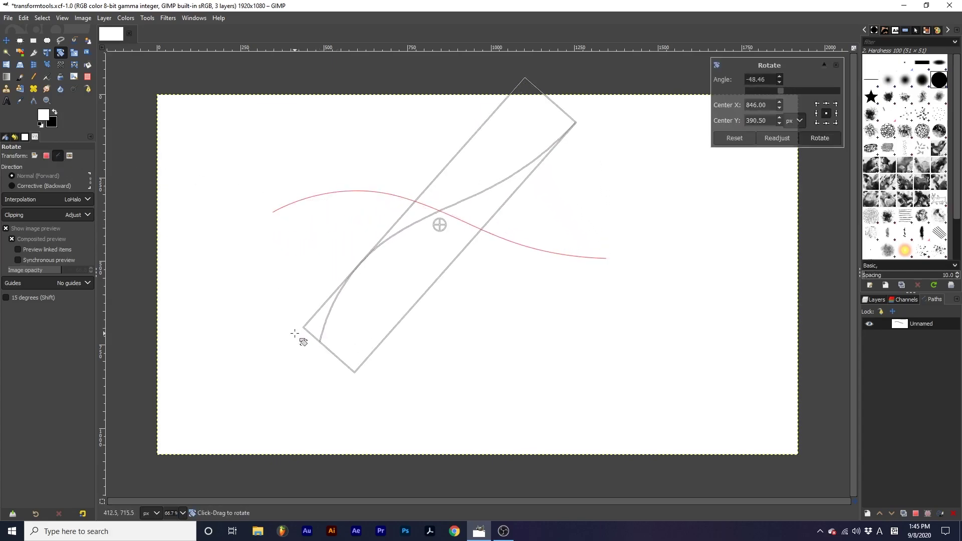
{"action": "left_click", "coordinate": [832, 142]}
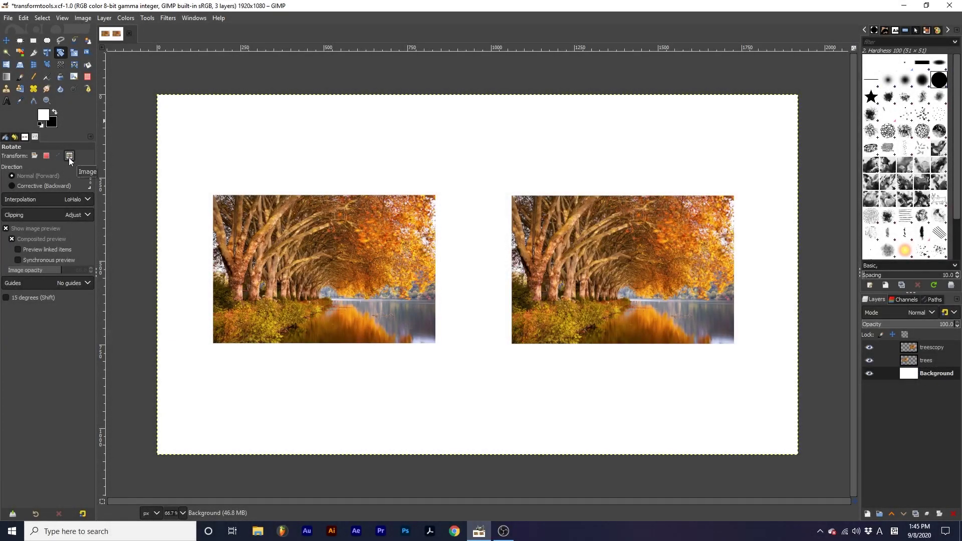
Step: Rotate the whole image about 22° counter-clockwise, then tilt the trees layer about 21° clockwise
{"action": "left_click", "coordinate": [69, 156]}
{"action": "left_click", "coordinate": [258, 146]}
{"action": "left_click_drag", "start_coordinate": [213, 155], "coordinate": [221, 237]}
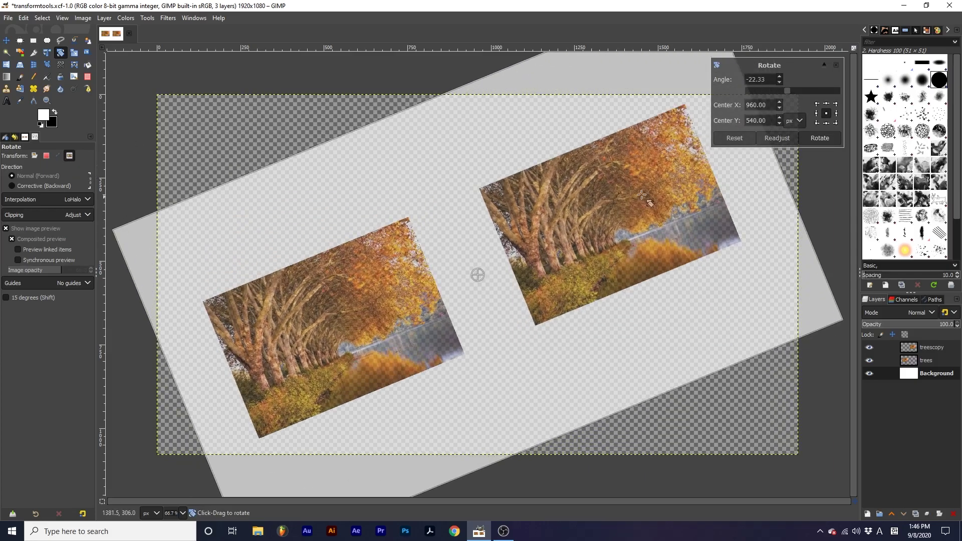
{"action": "left_click", "coordinate": [822, 140]}
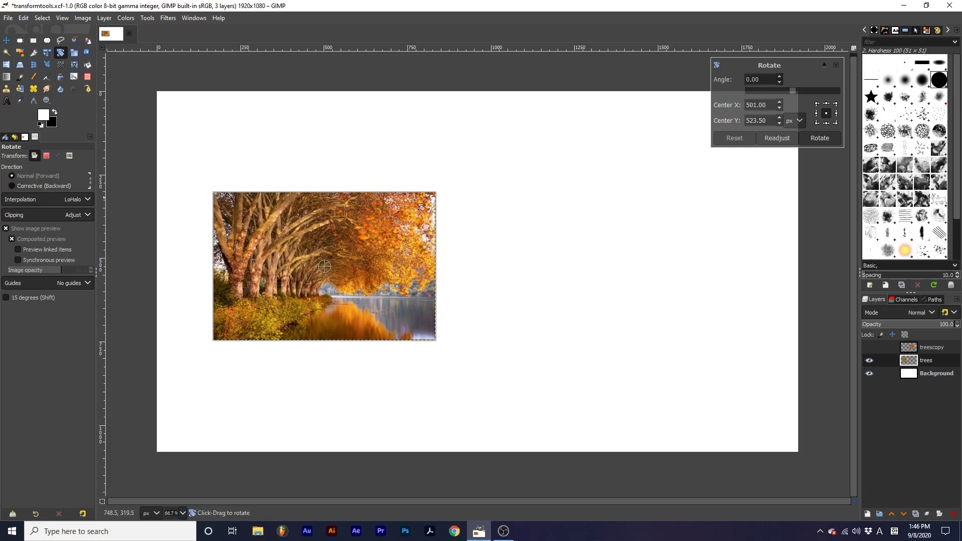
{"action": "left_click_drag", "start_coordinate": [433, 208], "coordinate": [455, 246]}
{"action": "left_click", "coordinate": [820, 138]}
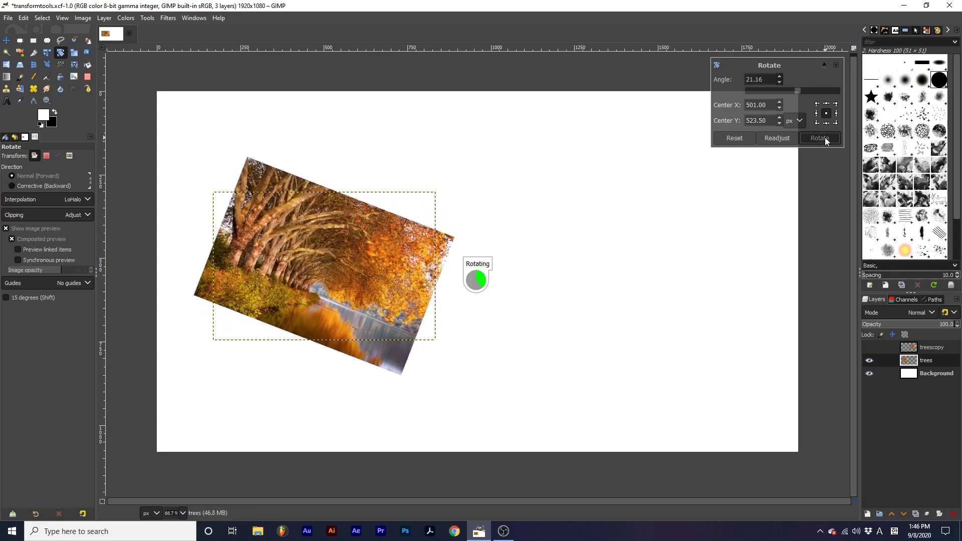
Step: Set Direction to Corrective (Backward) and align the frame to the tilted photo
{"action": "left_click", "coordinate": [57, 187]}
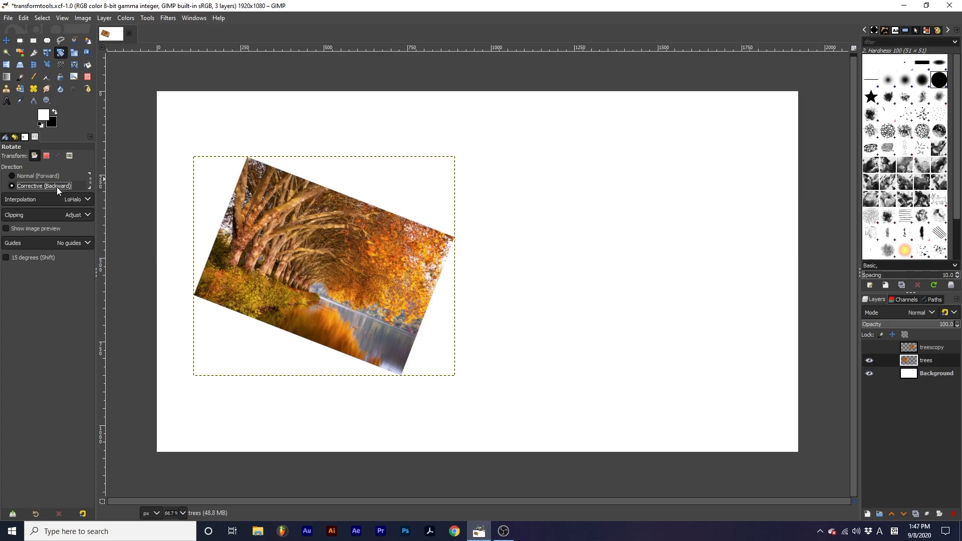
{"action": "left_click", "coordinate": [377, 231]}
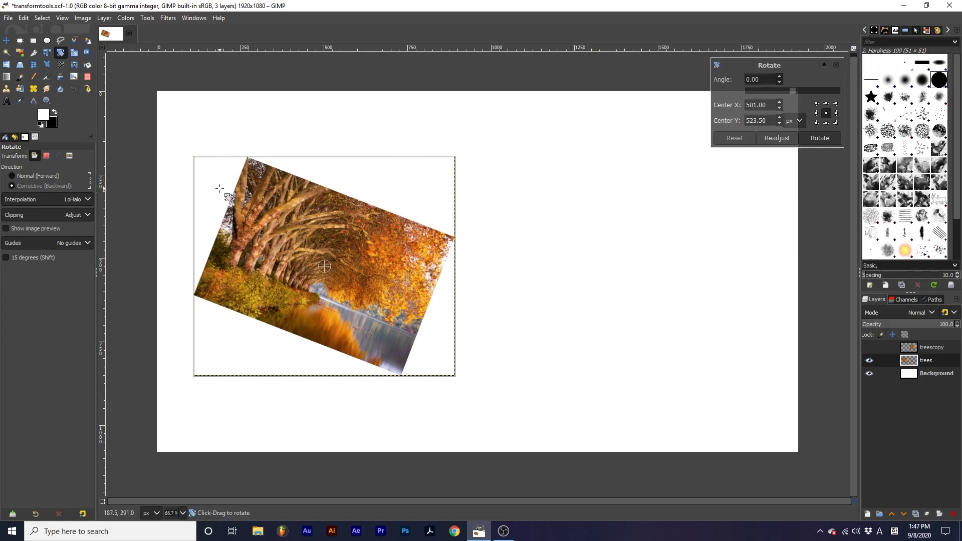
{"action": "left_click_drag", "start_coordinate": [220, 189], "coordinate": [259, 166]}
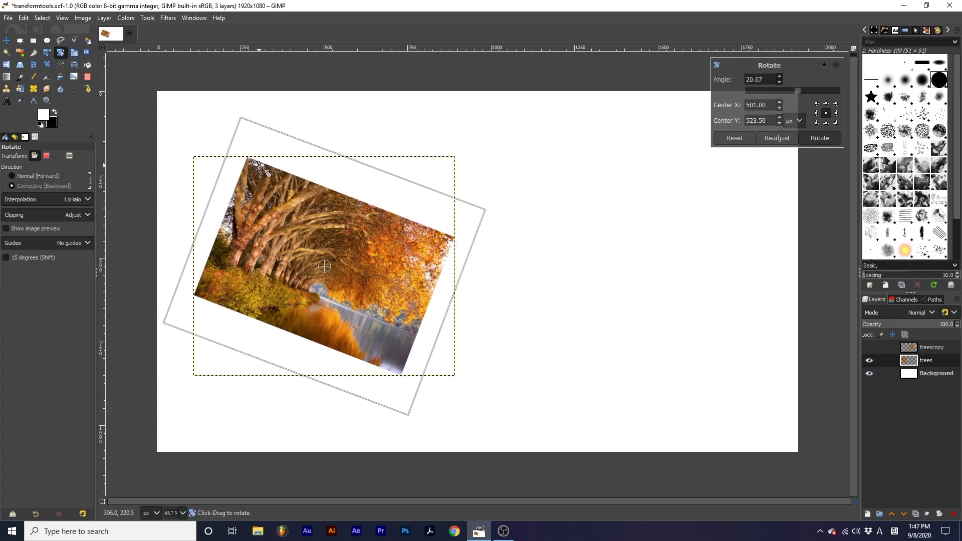
{"action": "left_click", "coordinate": [818, 137]}
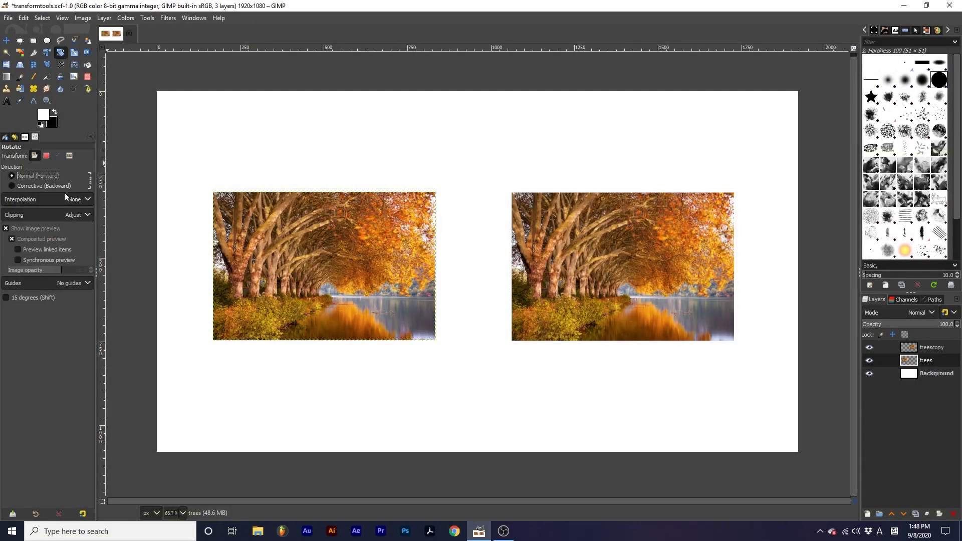
Step: Rotate the trees photo about 20° counter-clockwise with interpolation set to None
{"action": "left_click", "coordinate": [71, 196]}
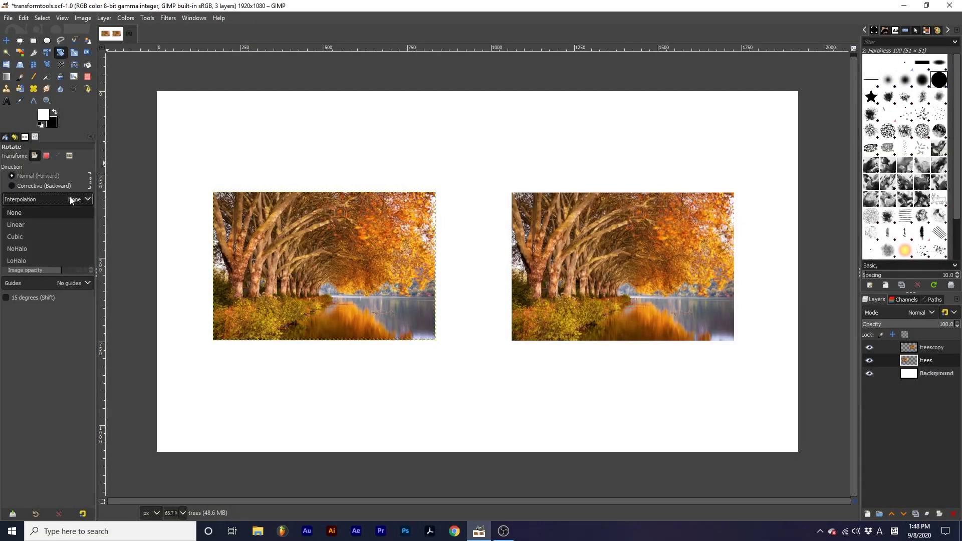
{"action": "left_click", "coordinate": [56, 263]}
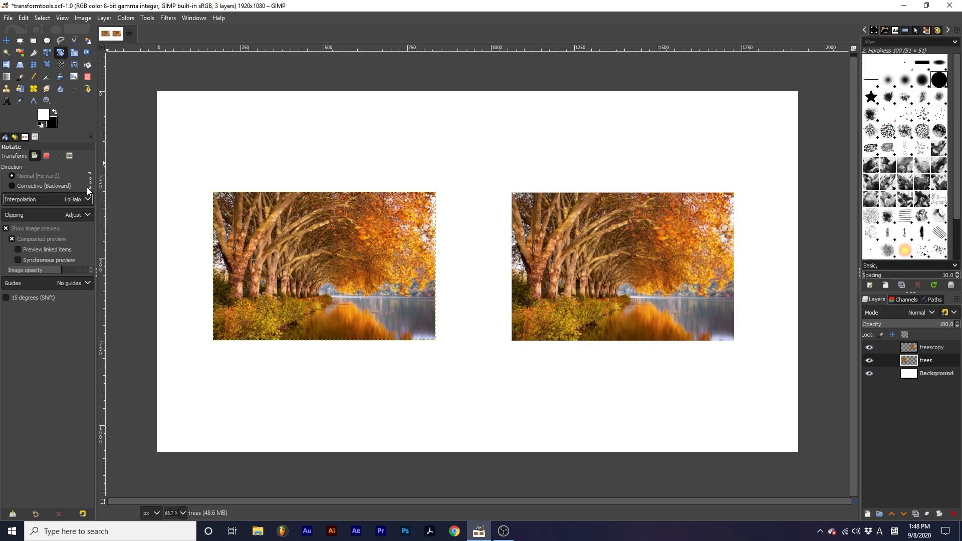
{"action": "left_click", "coordinate": [76, 199]}
{"action": "left_click", "coordinate": [67, 211]}
{"action": "left_click", "coordinate": [248, 239]}
{"action": "left_click_drag", "start_coordinate": [231, 216], "coordinate": [217, 251]}
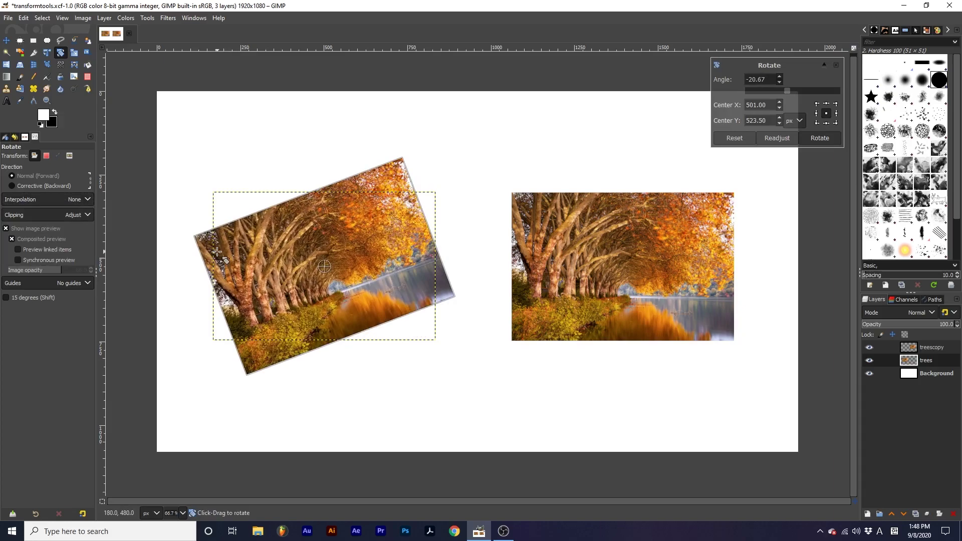
{"action": "left_click", "coordinate": [809, 137]}
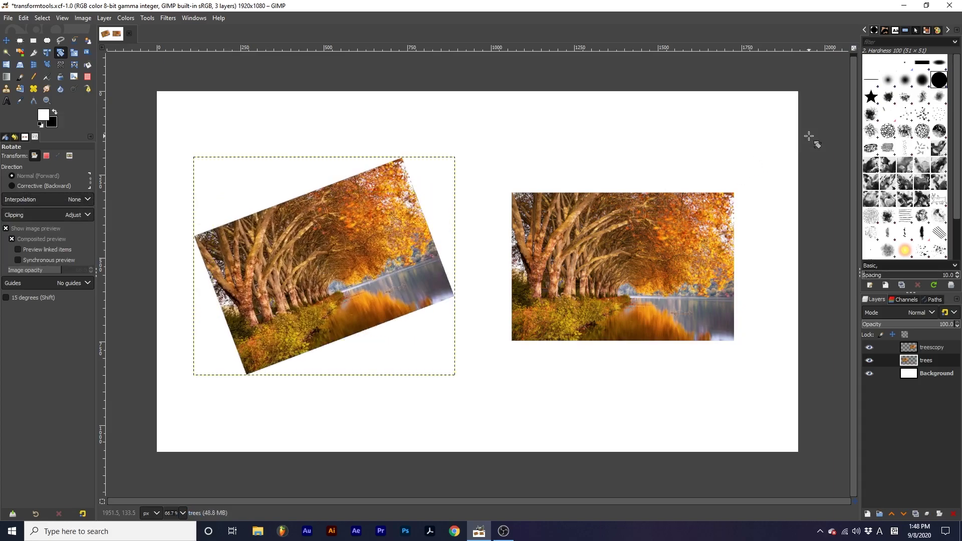
Step: Select treescopy and rotate it counter-clockwise using LoHalo interpolation
{"action": "left_click", "coordinate": [908, 349]}
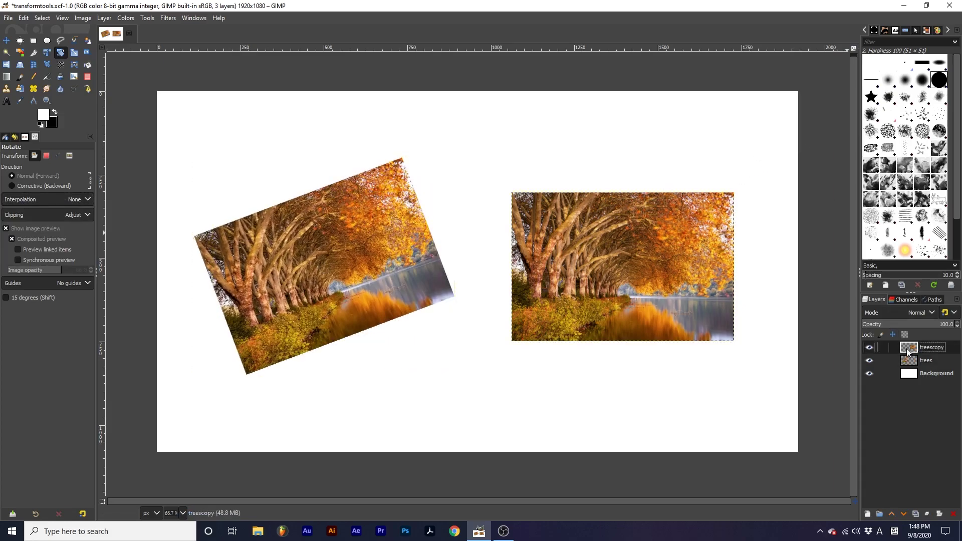
{"action": "left_click", "coordinate": [70, 201]}
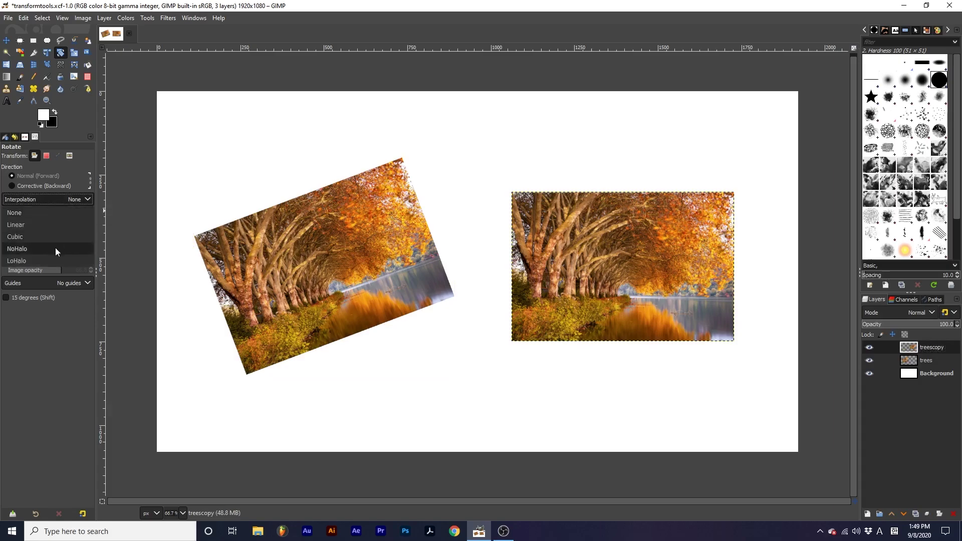
{"action": "left_click", "coordinate": [44, 260]}
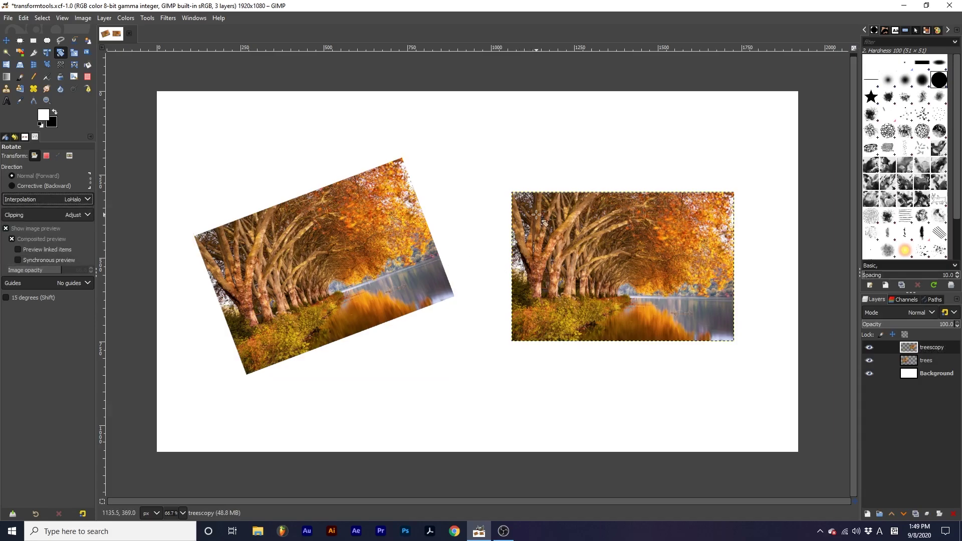
{"action": "left_click_drag", "start_coordinate": [536, 227], "coordinate": [530, 256]}
{"action": "left_click", "coordinate": [820, 138]}
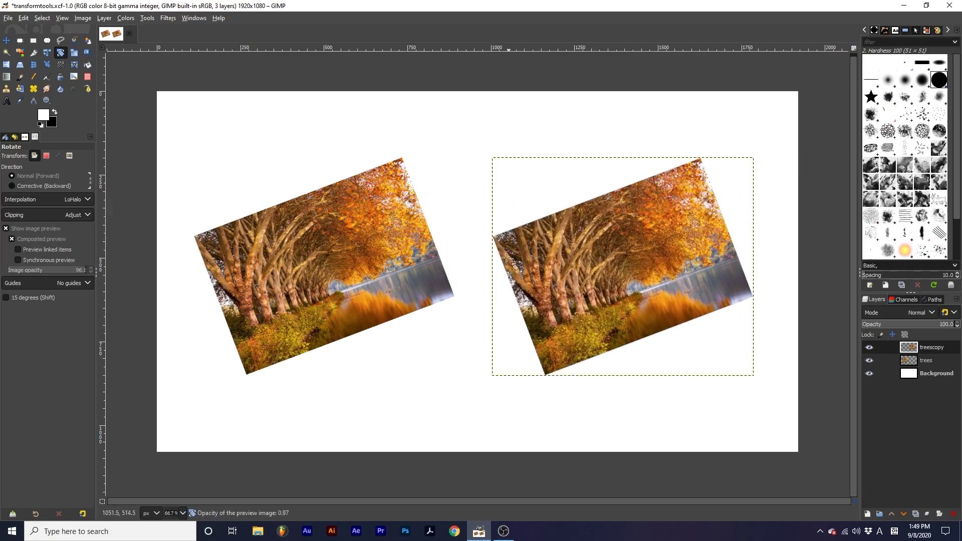
Step: Scroll up while returning to the single level trees photo with treescopy hidden
{"action": "scroll", "coordinate": [488, 261], "scroll_direction": "up", "scroll_amount": 3}
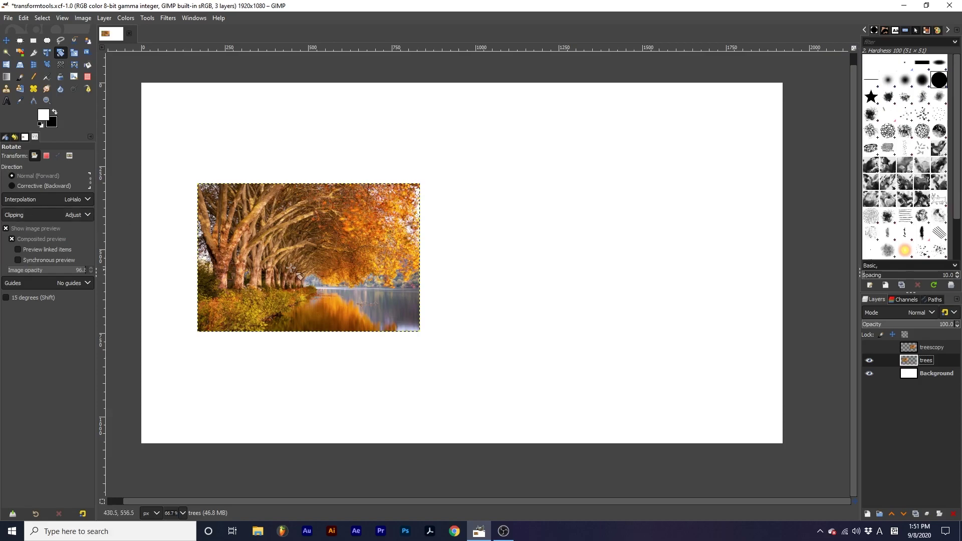
Step: Rotate the trees photo counter-clockwise, the second time using Clip clipping
{"action": "left_click", "coordinate": [345, 239]}
{"action": "left_click_drag", "start_coordinate": [420, 205], "coordinate": [381, 158]}
{"action": "left_click", "coordinate": [820, 138]}
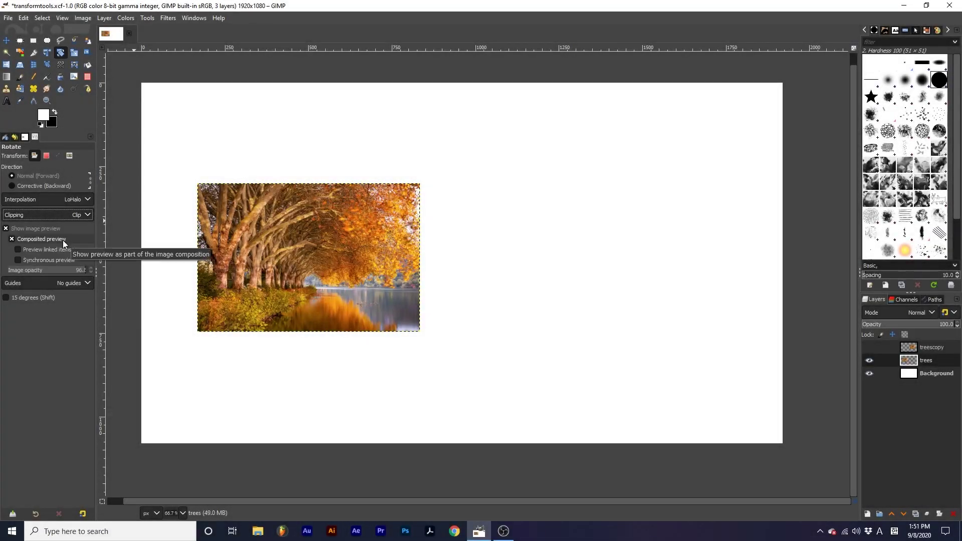
{"action": "left_click", "coordinate": [246, 227]}
{"action": "left_click_drag", "start_coordinate": [204, 189], "coordinate": [169, 236]}
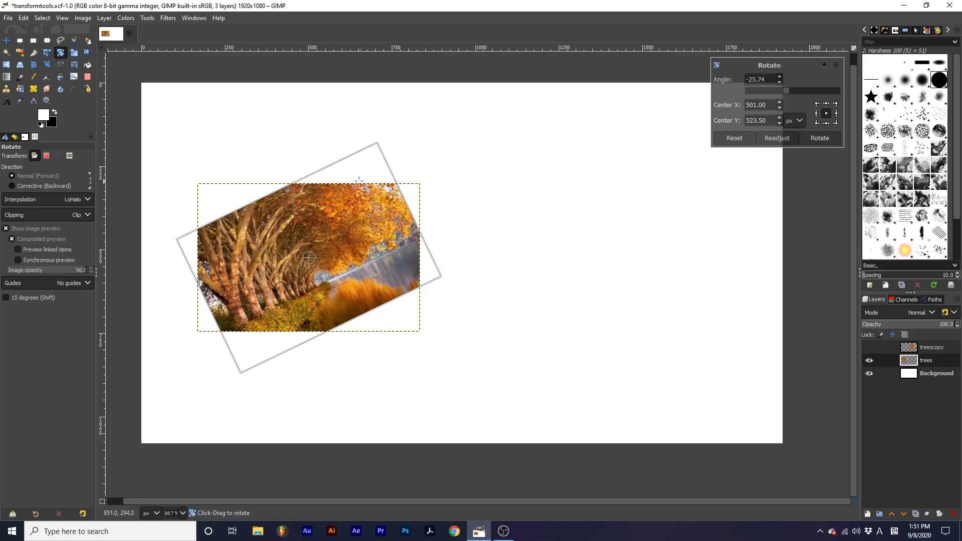
{"action": "left_click", "coordinate": [834, 138]}
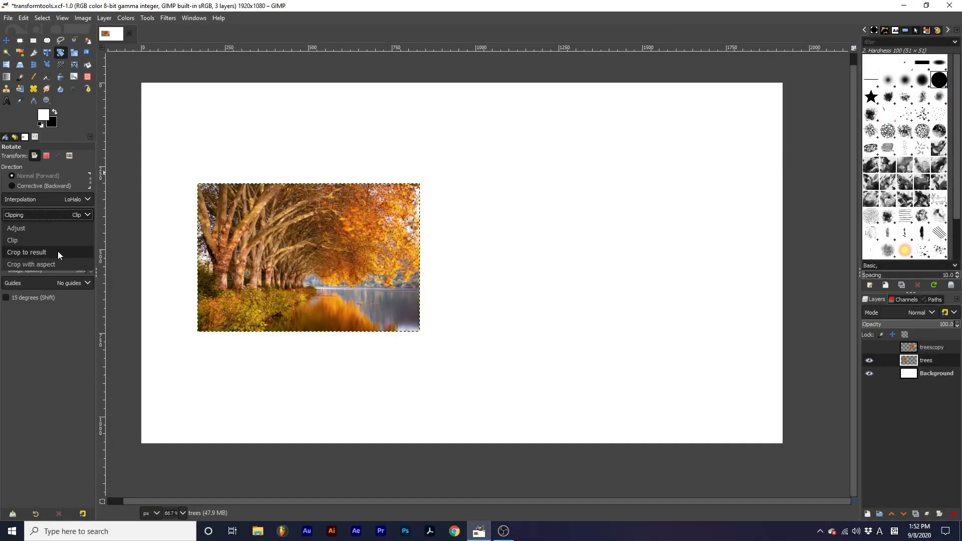
Step: Set clipping to Crop to result and rotate the trees photo about 21° counter-clockwise
{"action": "left_click", "coordinate": [58, 253]}
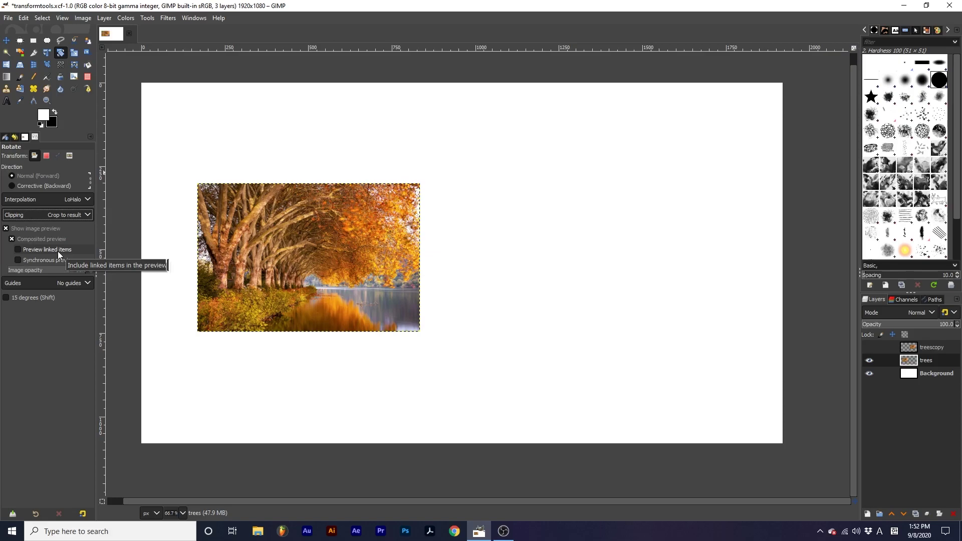
{"action": "left_click", "coordinate": [347, 229]}
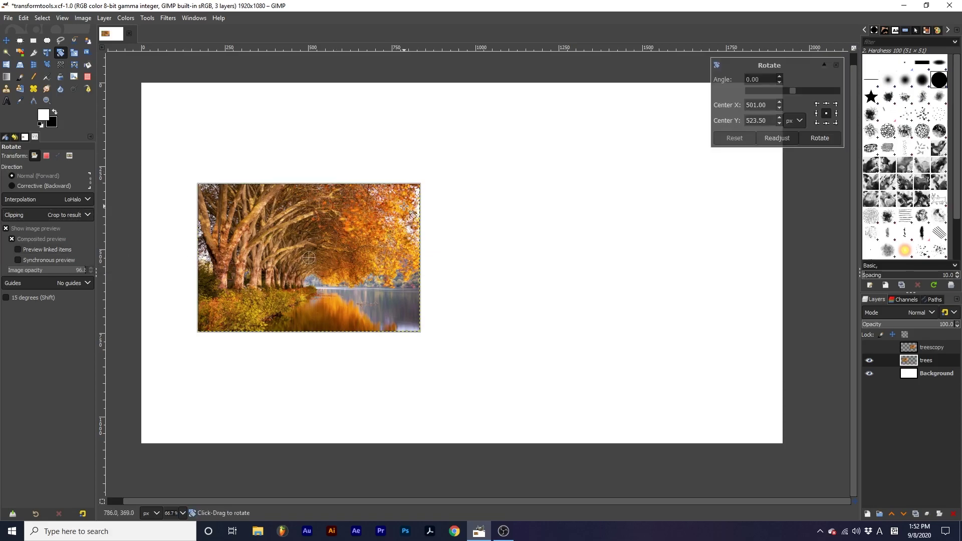
{"action": "left_click_drag", "start_coordinate": [413, 190], "coordinate": [380, 159]}
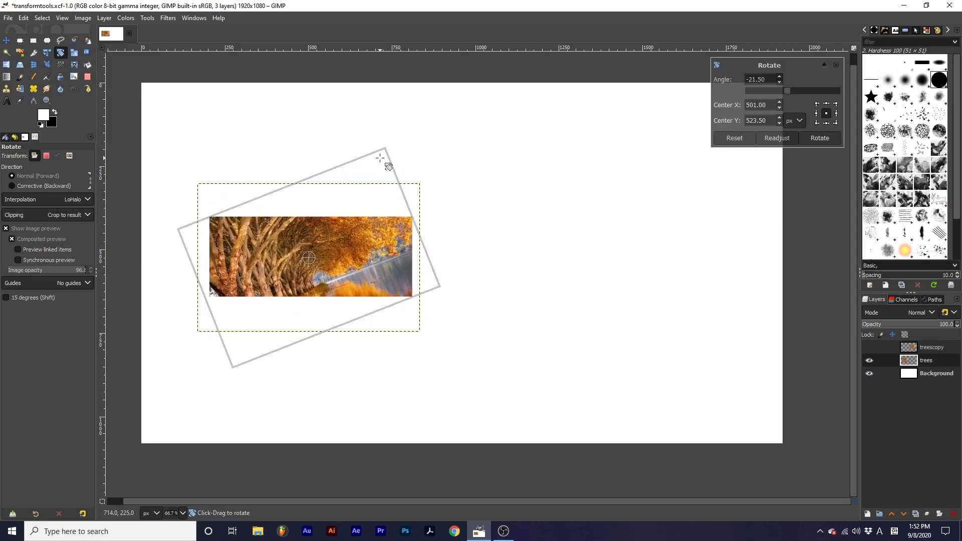
{"action": "left_click", "coordinate": [814, 133]}
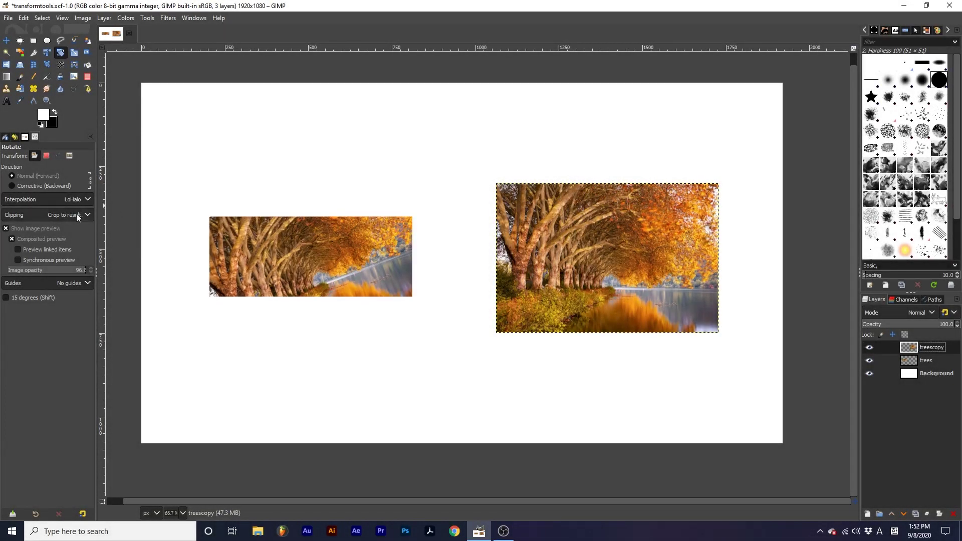
Step: Rotate the treescopy photo counter-clockwise with Crop with aspect clipping
{"action": "left_click", "coordinate": [75, 214]}
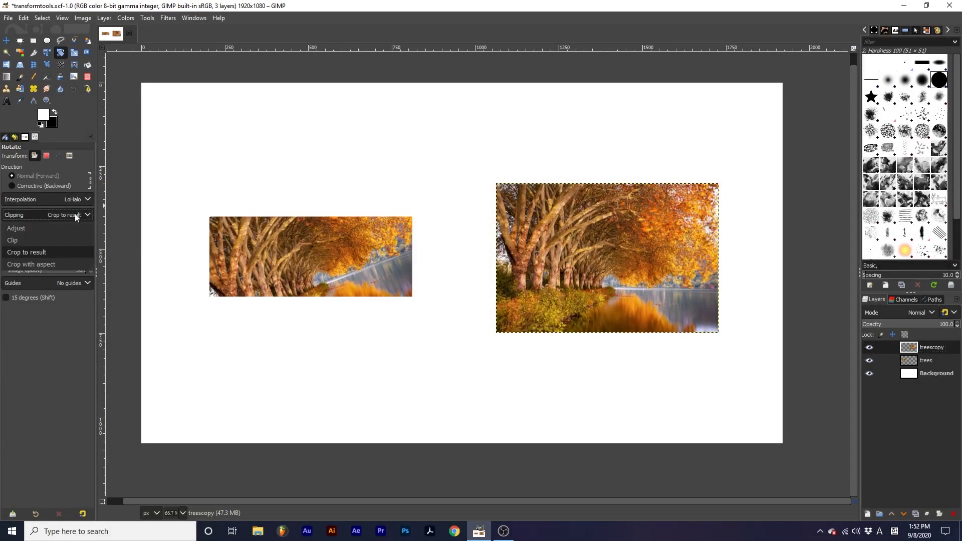
{"action": "left_click", "coordinate": [53, 264]}
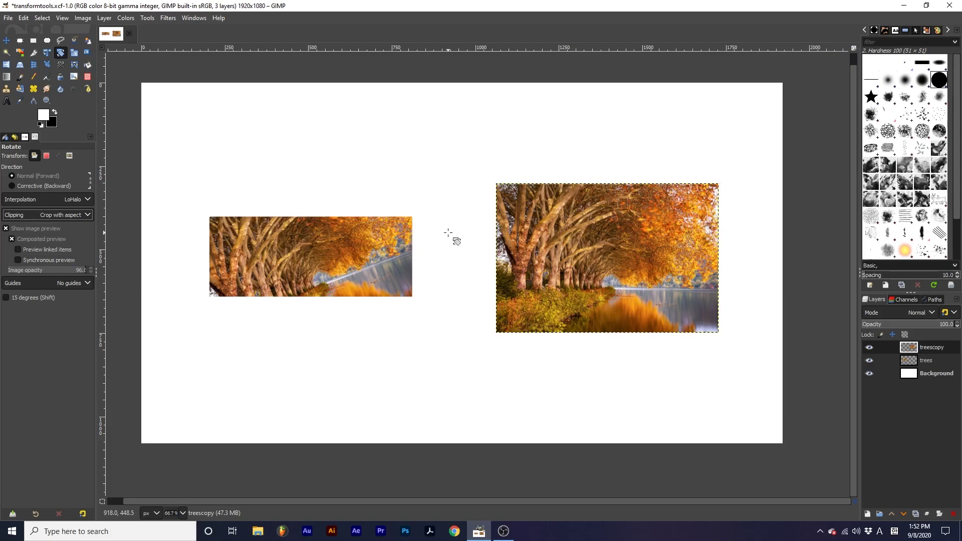
{"action": "left_click", "coordinate": [571, 217]}
{"action": "left_click_drag", "start_coordinate": [503, 196], "coordinate": [490, 232]}
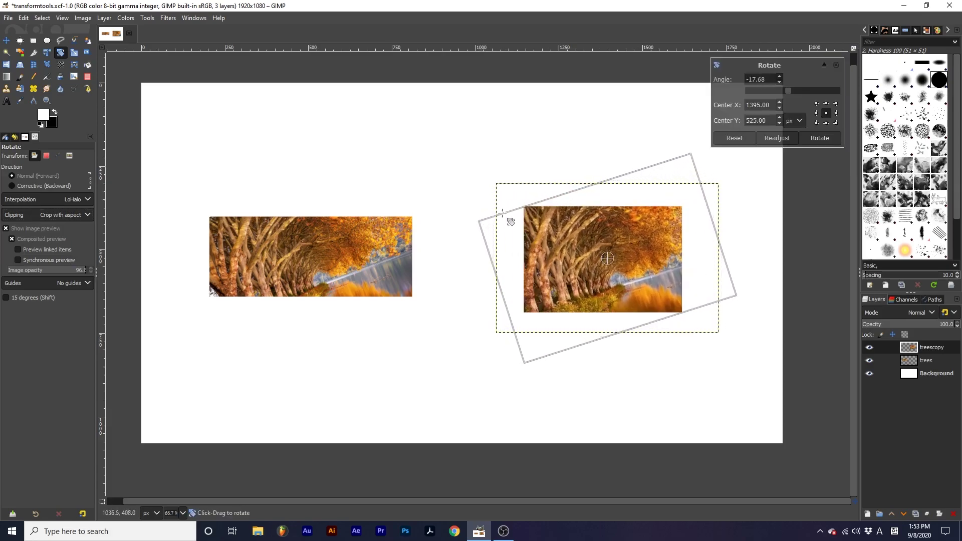
{"action": "left_click", "coordinate": [808, 138]}
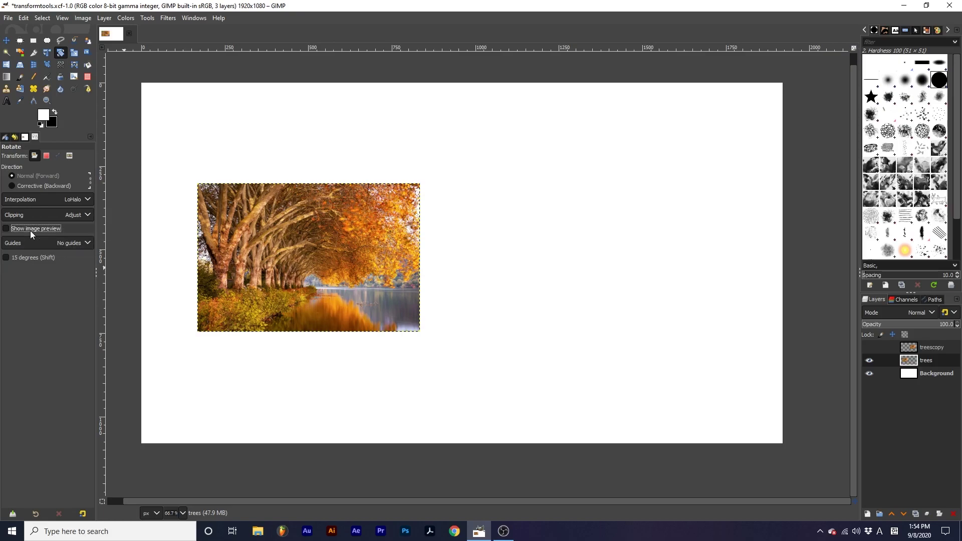
Step: With image preview on at 54.7 opacity, rotate the trees layer by 0.08°
{"action": "left_click", "coordinate": [30, 229]}
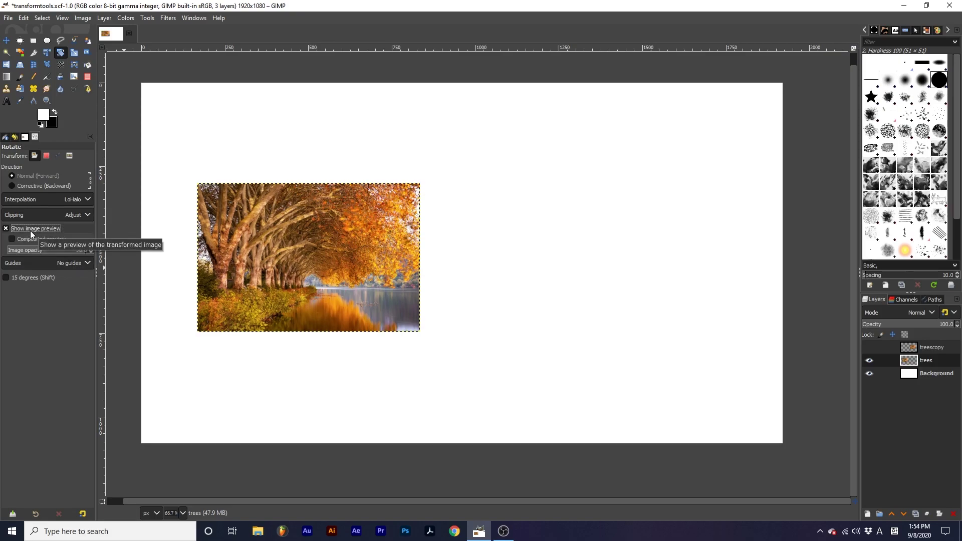
{"action": "left_click", "coordinate": [317, 227]}
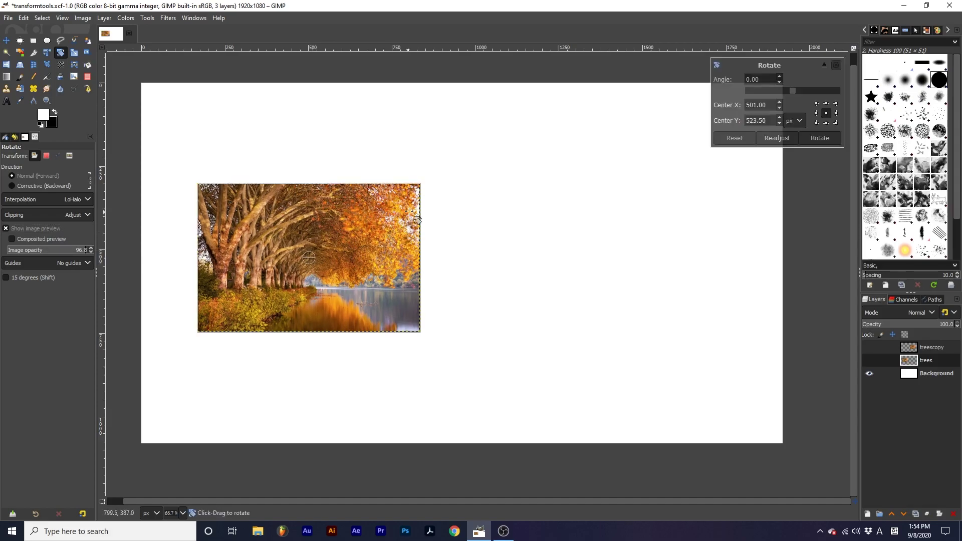
{"action": "left_click_drag", "start_coordinate": [417, 222], "coordinate": [388, 175]}
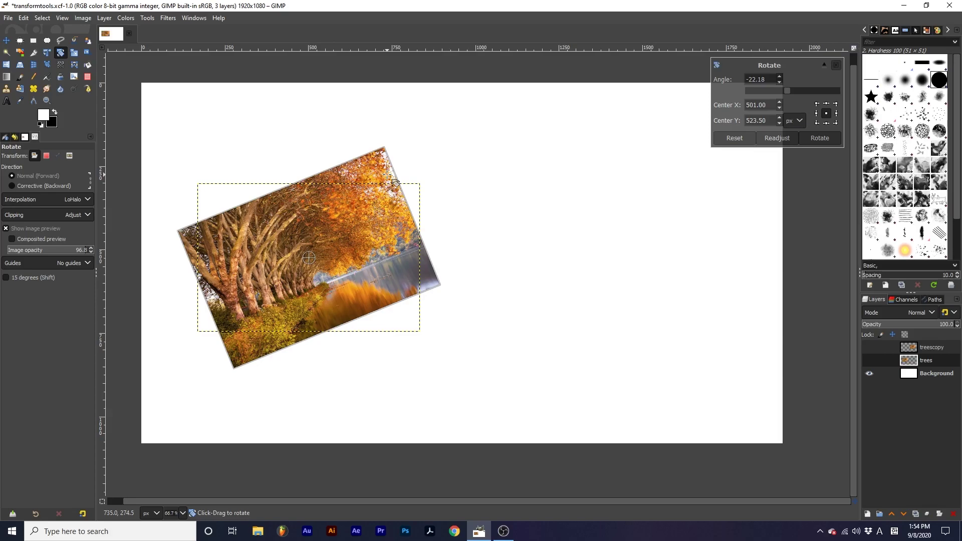
{"action": "left_click", "coordinate": [51, 250]}
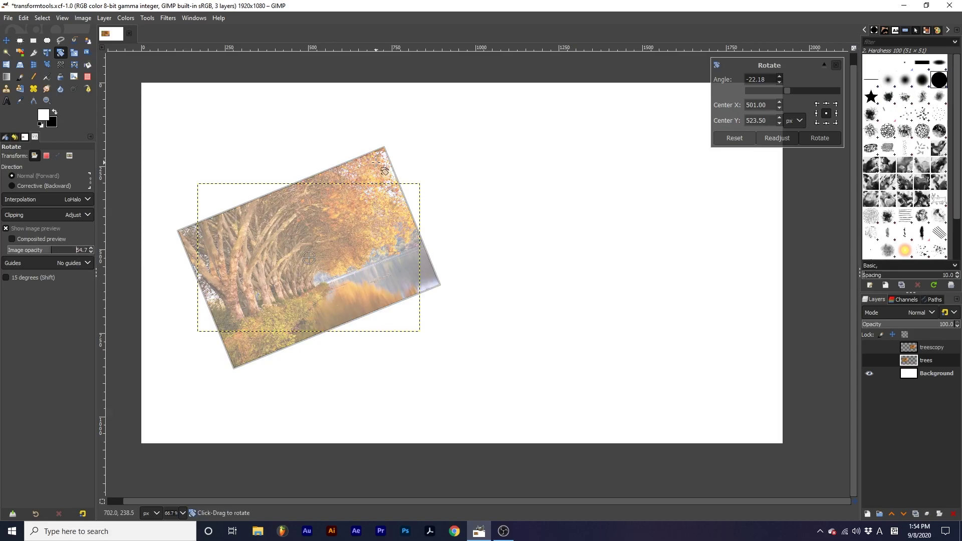
{"action": "left_click_drag", "start_coordinate": [385, 171], "coordinate": [391, 206]}
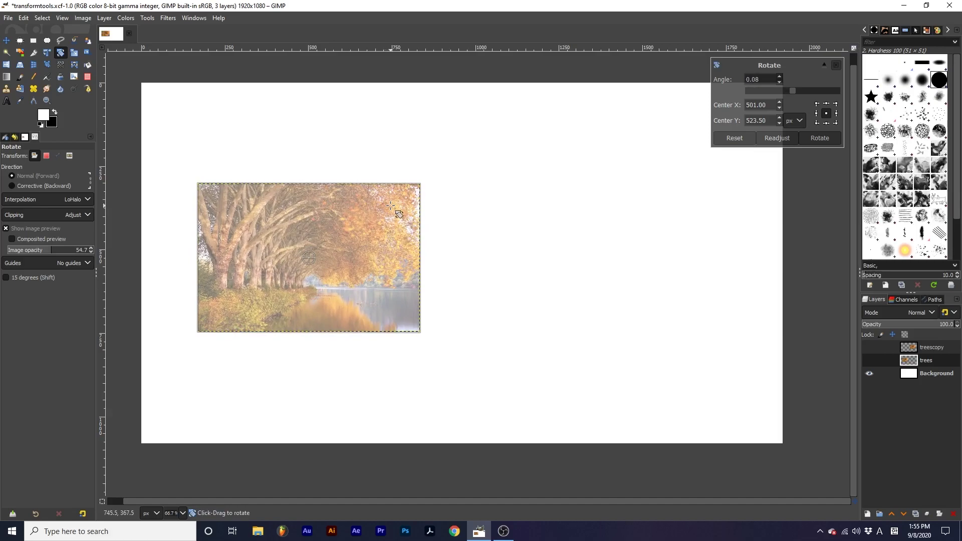
{"action": "left_click", "coordinate": [820, 138]}
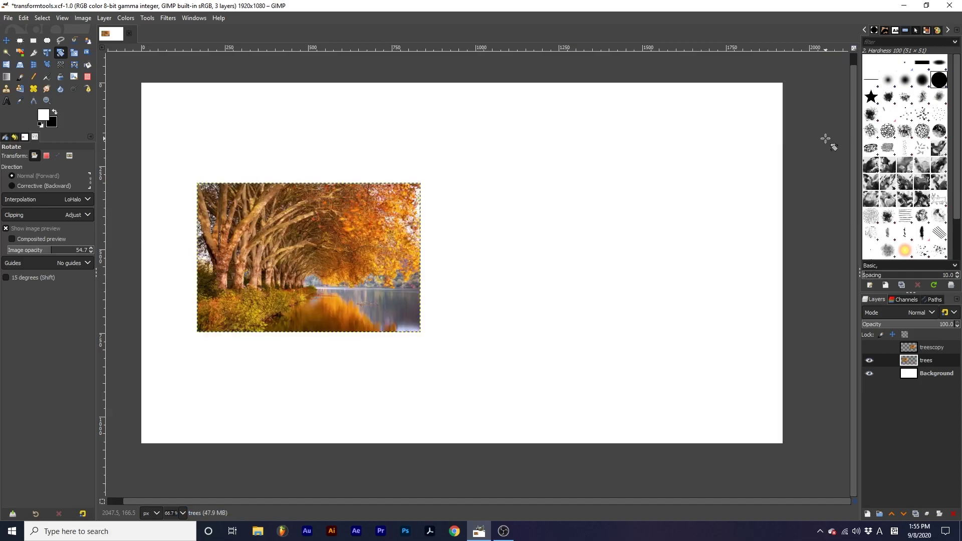
Step: Enable the Rotate tool's composited preview and set the trees layer blend mode to Pin light
{"action": "left_click", "coordinate": [25, 239]}
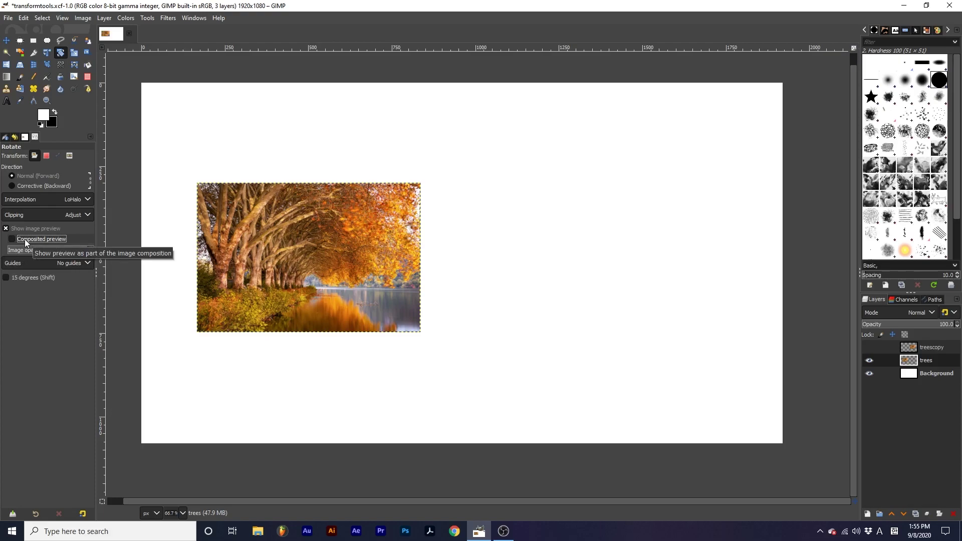
{"action": "left_click", "coordinate": [927, 310]}
{"action": "left_click", "coordinate": [897, 258]}
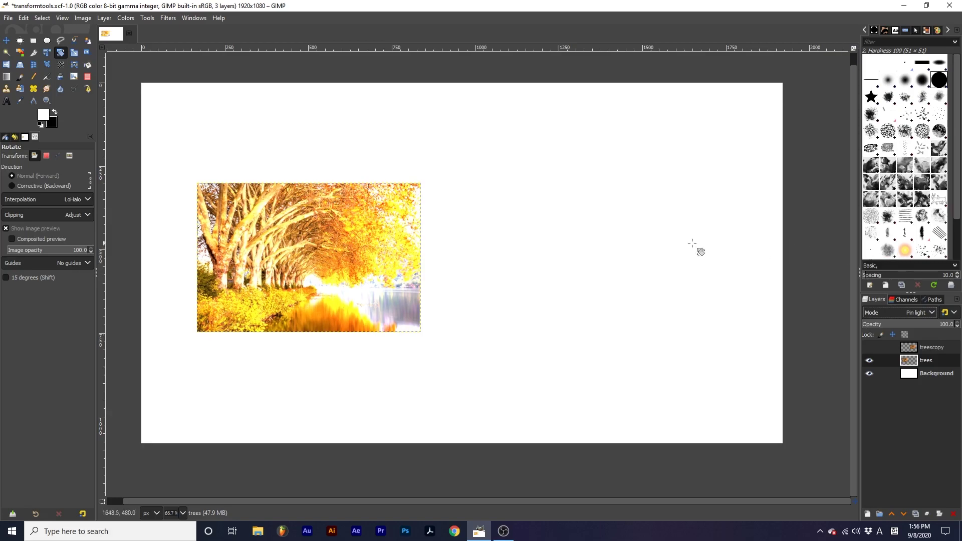
Step: Test-rotate the trees layer about 14 degrees, apply it, then rotate again to check the composited preview
{"action": "left_click_drag", "start_coordinate": [211, 201], "coordinate": [204, 226]}
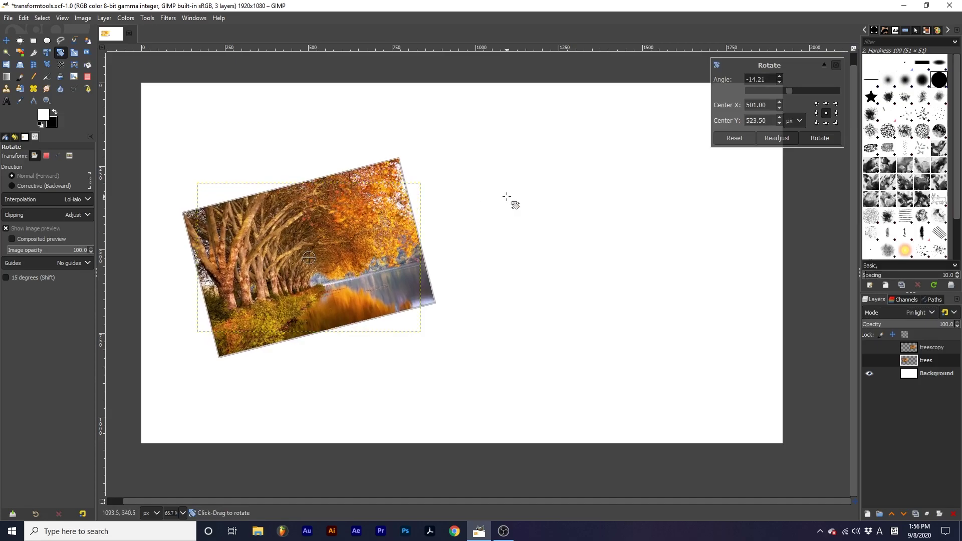
{"action": "left_click", "coordinate": [822, 139]}
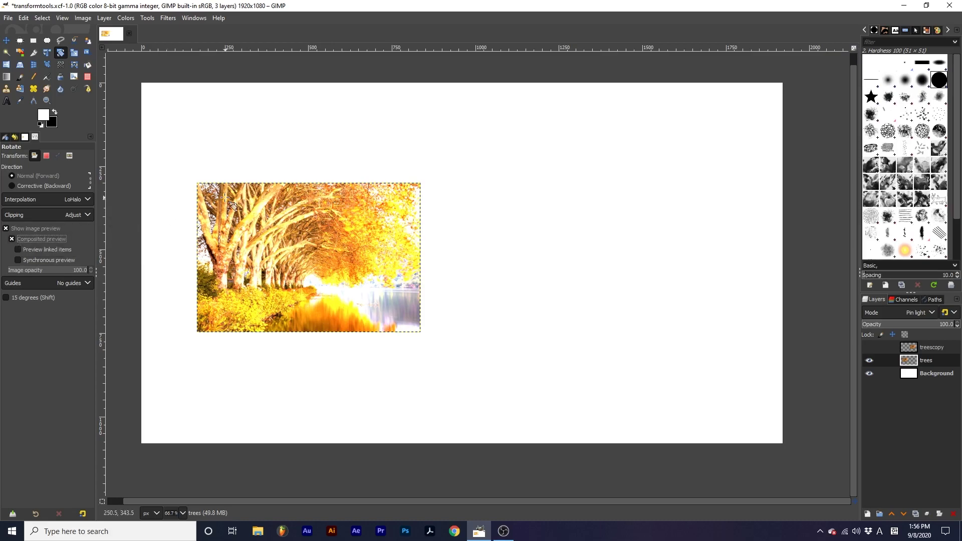
{"action": "mouse_move", "coordinate": [239, 207]}
{"action": "left_mouse_down"}
{"action": "mouse_move", "coordinate": [207, 238]}
{"action": "mouse_move", "coordinate": [229, 207]}
{"action": "left_mouse_up"}
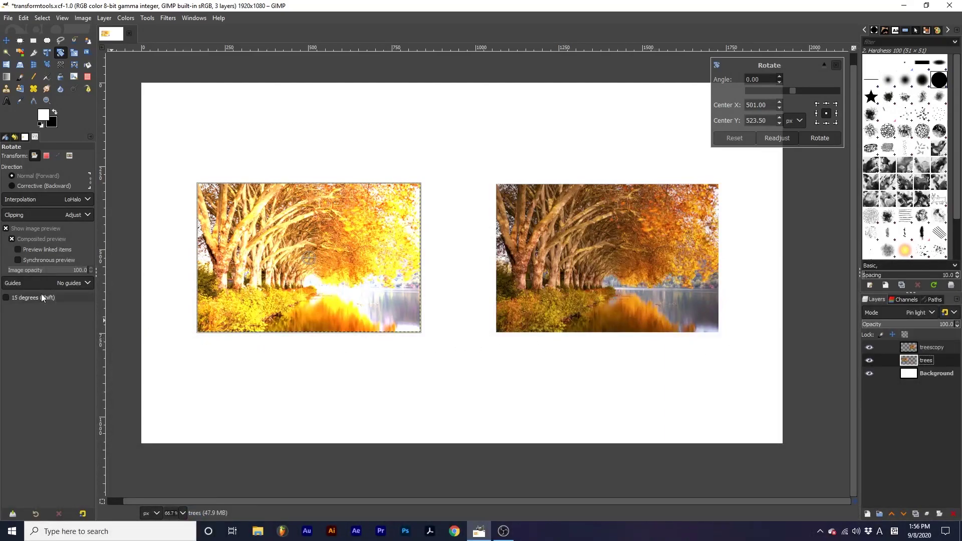
Step: Turn on Preview linked items and link the trees and treescopy layers with the chain icons
{"action": "left_click", "coordinate": [39, 250]}
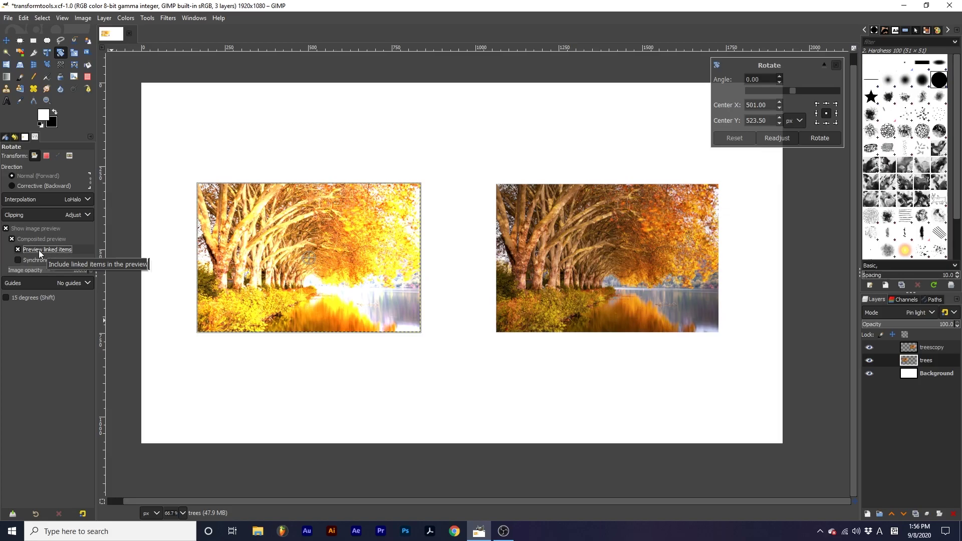
{"action": "left_click", "coordinate": [882, 346]}
{"action": "left_click", "coordinate": [883, 360]}
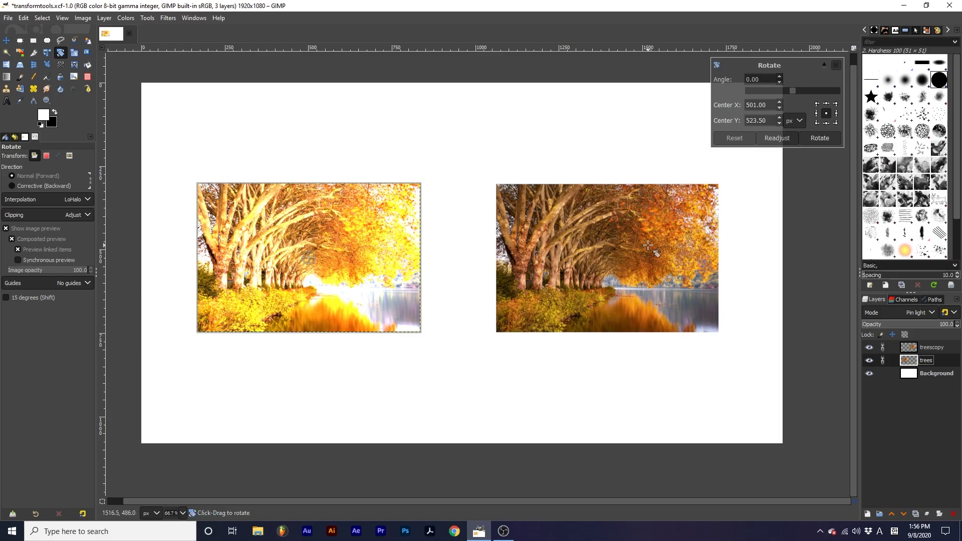
Step: Rotate both linked photos together, reset the angle to 0, and enable Synchronous preview
{"action": "left_click_drag", "start_coordinate": [664, 229], "coordinate": [699, 201]}
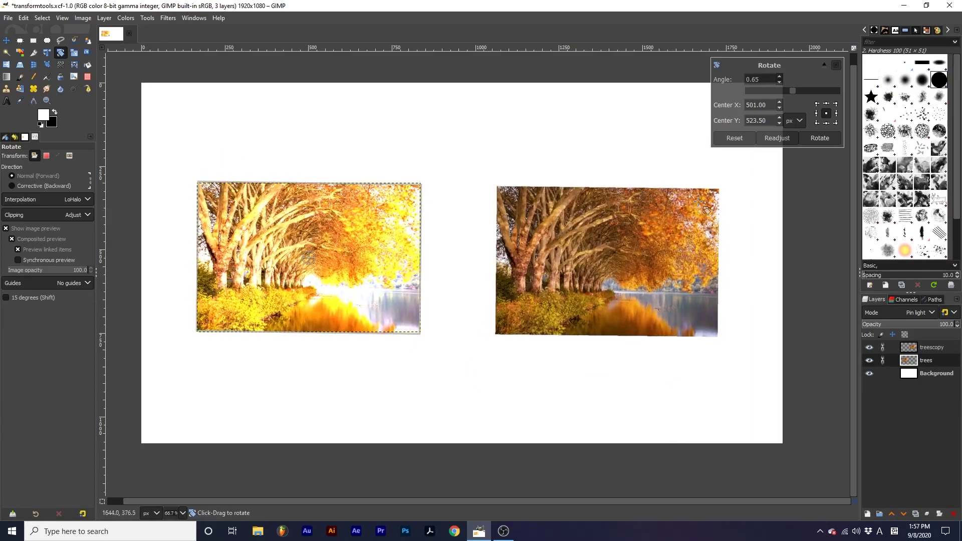
{"action": "left_click", "coordinate": [727, 142]}
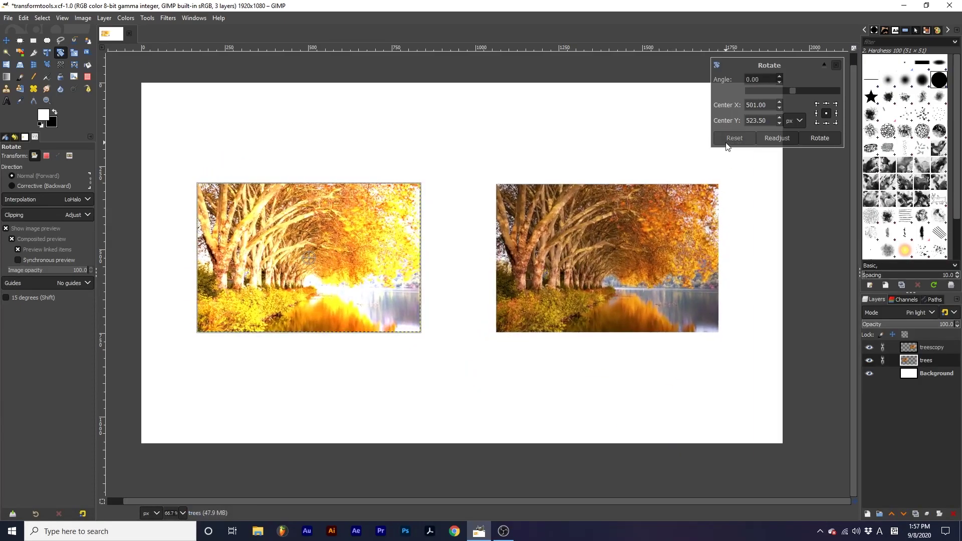
{"action": "left_click", "coordinate": [44, 258]}
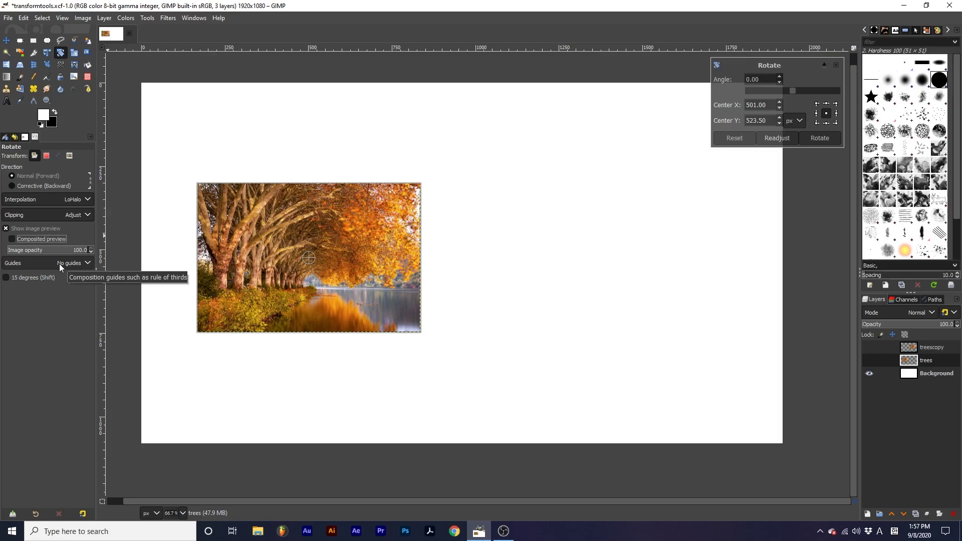
Step: Choose Rule of fifths as the Rotate tool's guides and drag to preview a slight rotation of the trees layer
{"action": "left_click", "coordinate": [59, 263]}
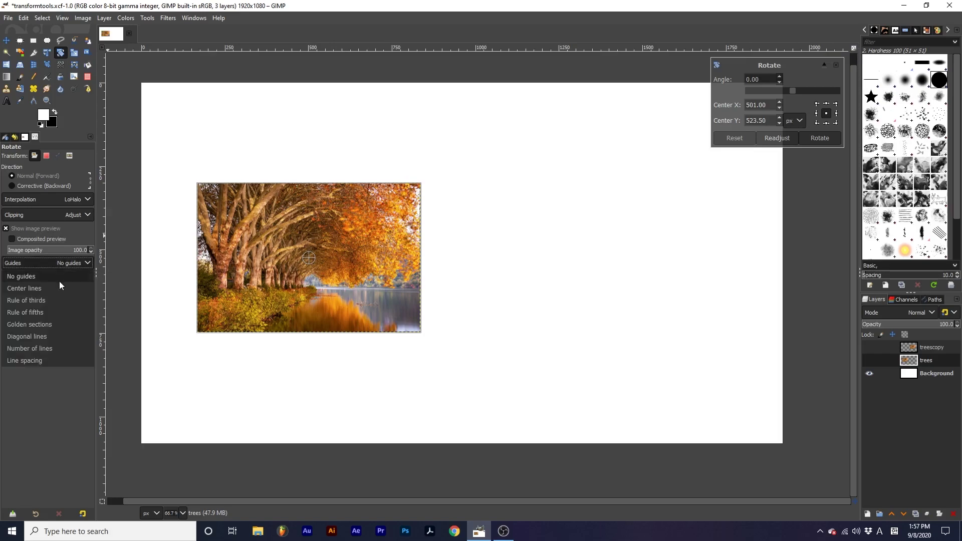
{"action": "left_click", "coordinate": [56, 308]}
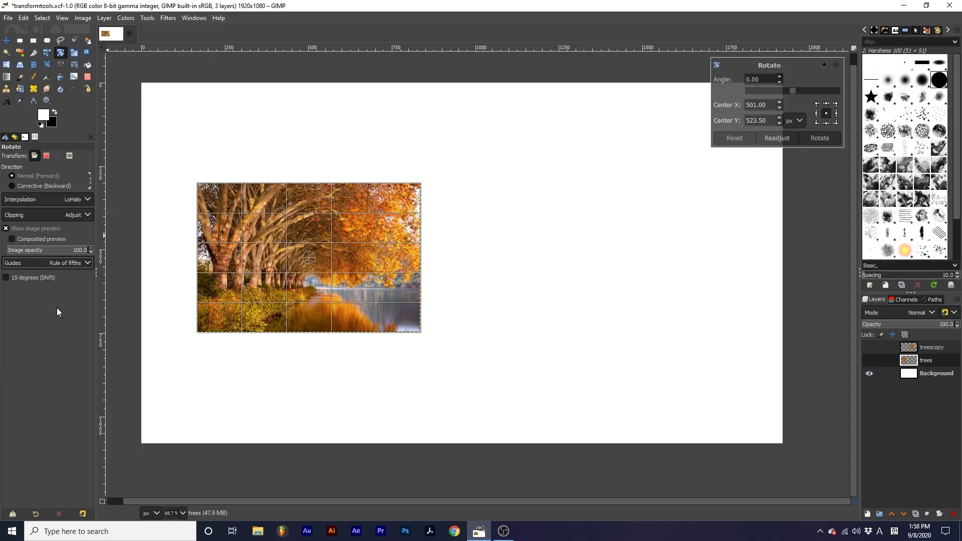
{"action": "left_click_drag", "start_coordinate": [424, 202], "coordinate": [399, 205]}
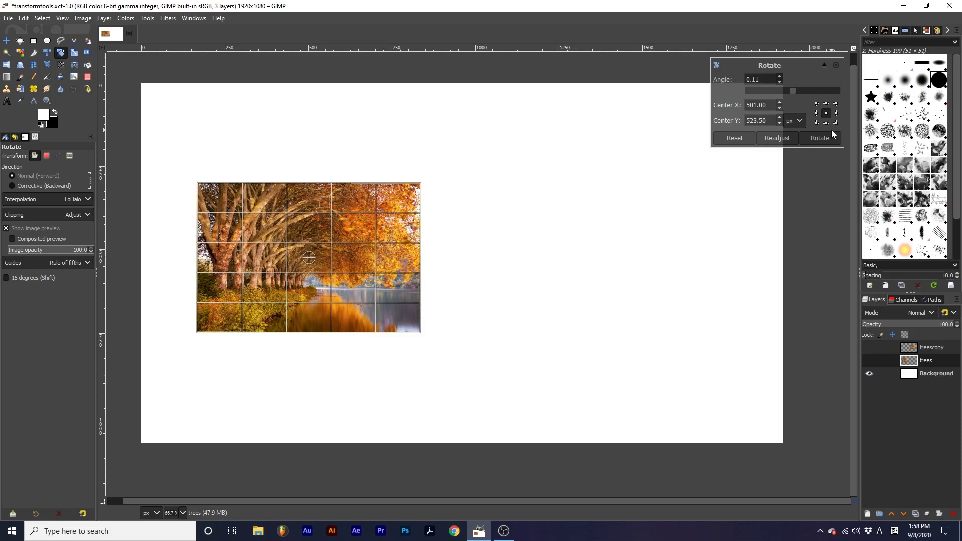
Step: Start a Perspective transform on the trees layer at 80 preview opacity and pull its top-right corner outward
{"action": "left_click", "coordinate": [21, 67]}
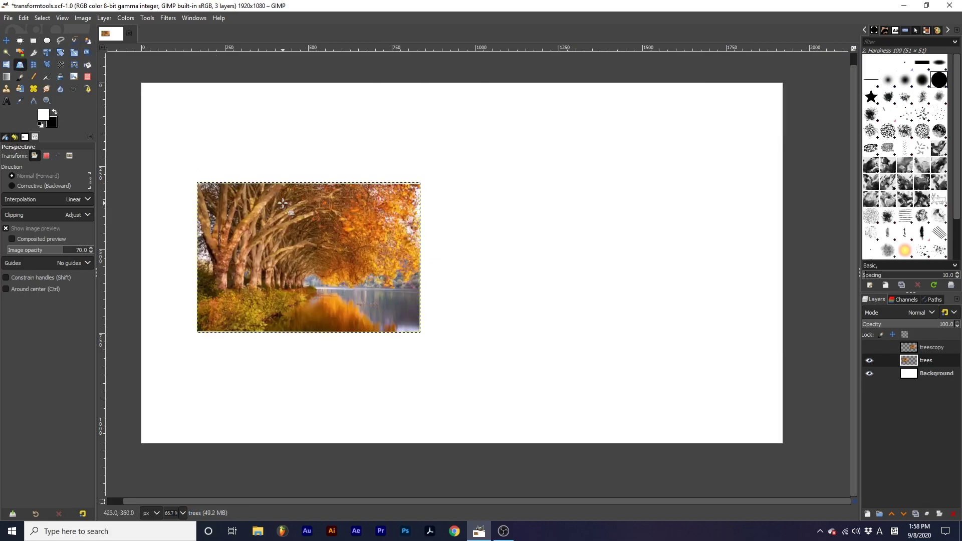
{"action": "left_click", "coordinate": [481, 270]}
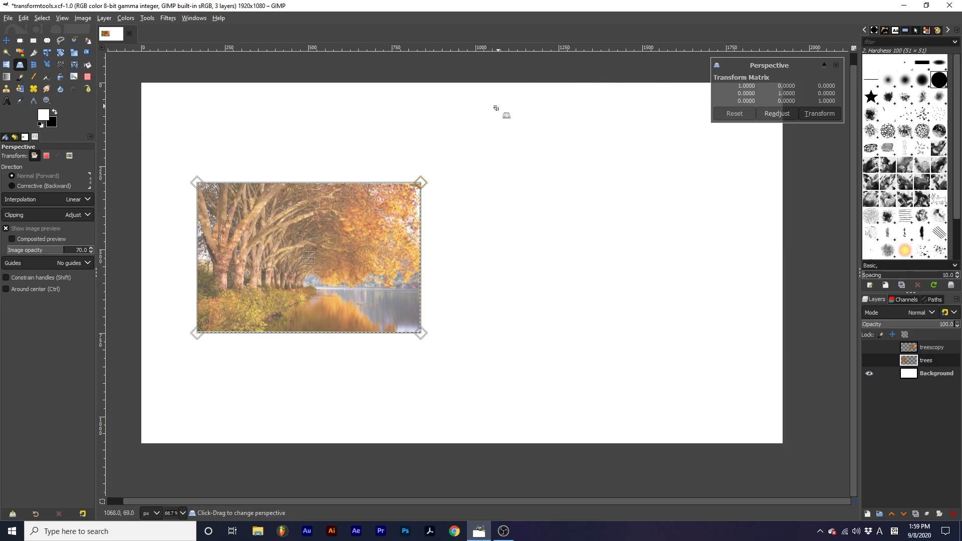
{"action": "scroll", "coordinate": [305, 211], "scroll_direction": "up", "scroll_amount": 3}
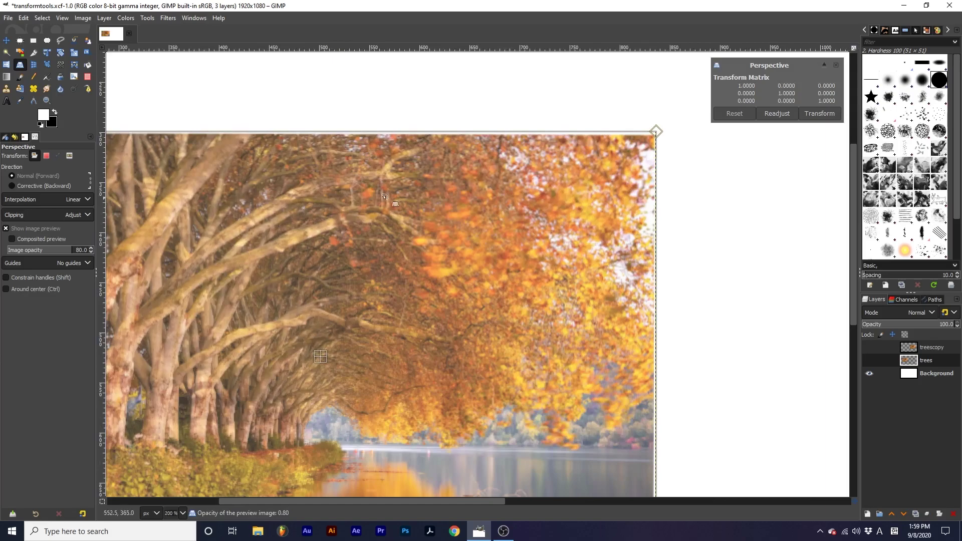
{"action": "left_click", "coordinate": [772, 113]}
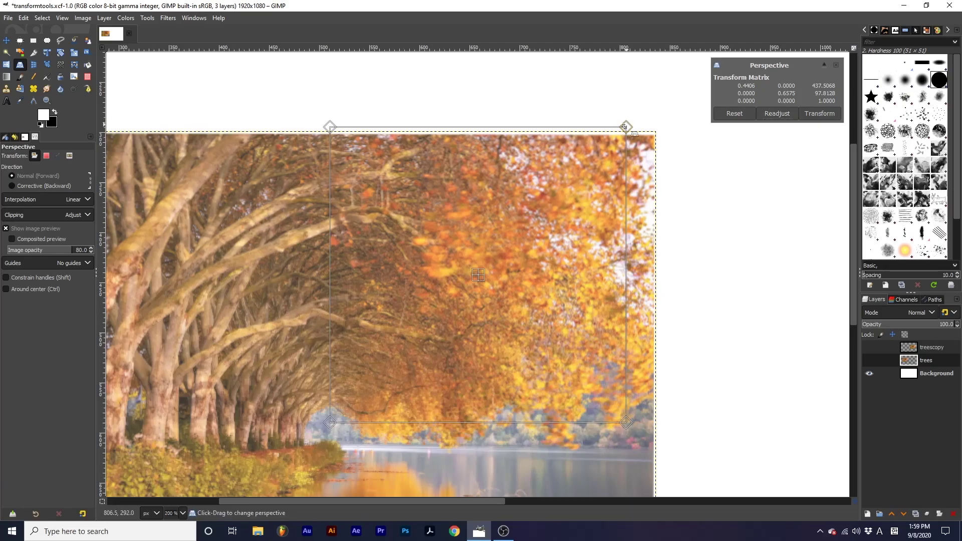
{"action": "left_click_drag", "start_coordinate": [626, 126], "coordinate": [733, 138]}
Step: Zoom out and reset the Perspective dialog so the trees photo is an undistorted rectangle again
{"action": "key", "text": "1"}
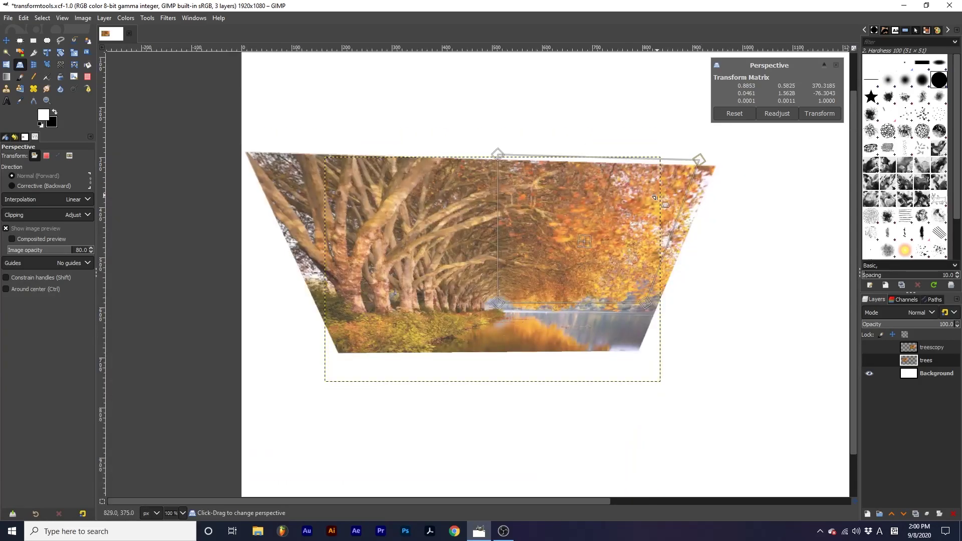
{"action": "left_click", "coordinate": [741, 115]}
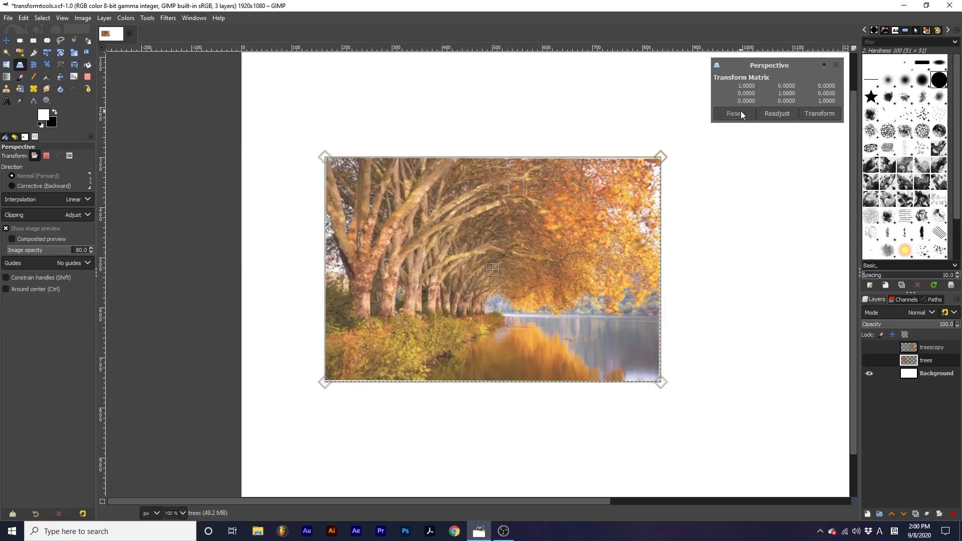